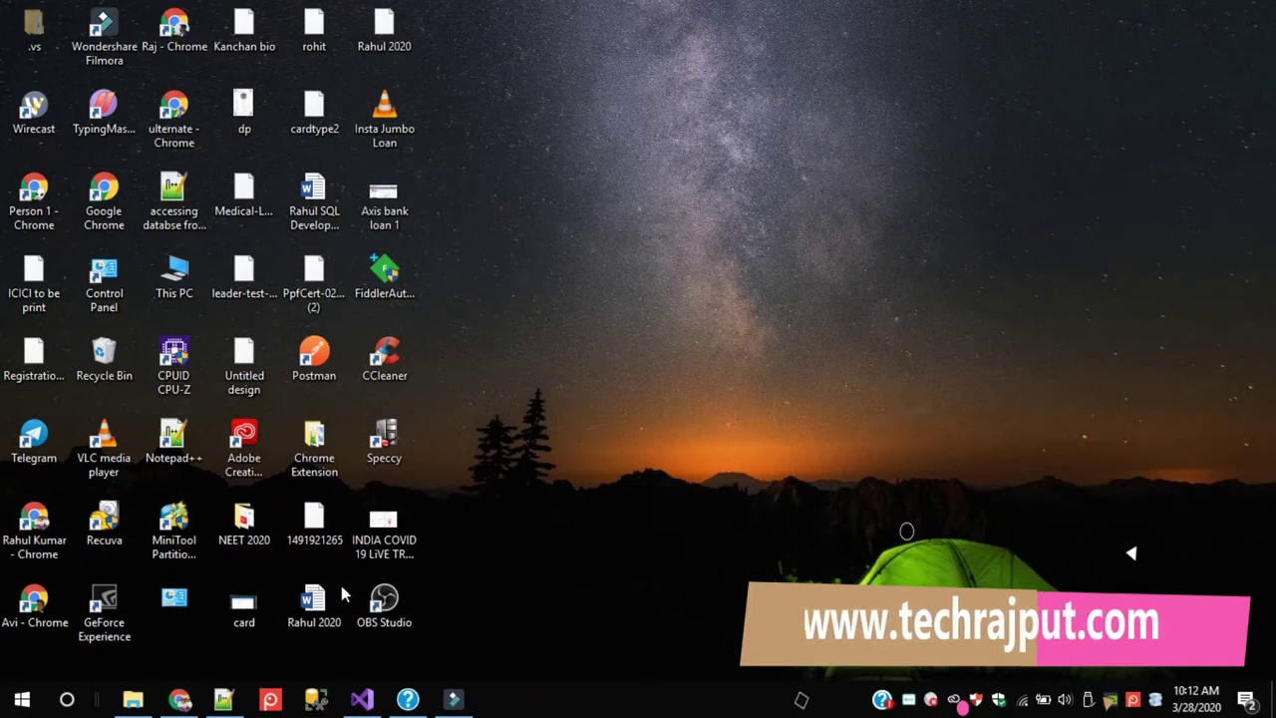
Switch to Chrome, open youtube.com in a new tab and go to the channel's YouTube Studio.
click(190, 699)
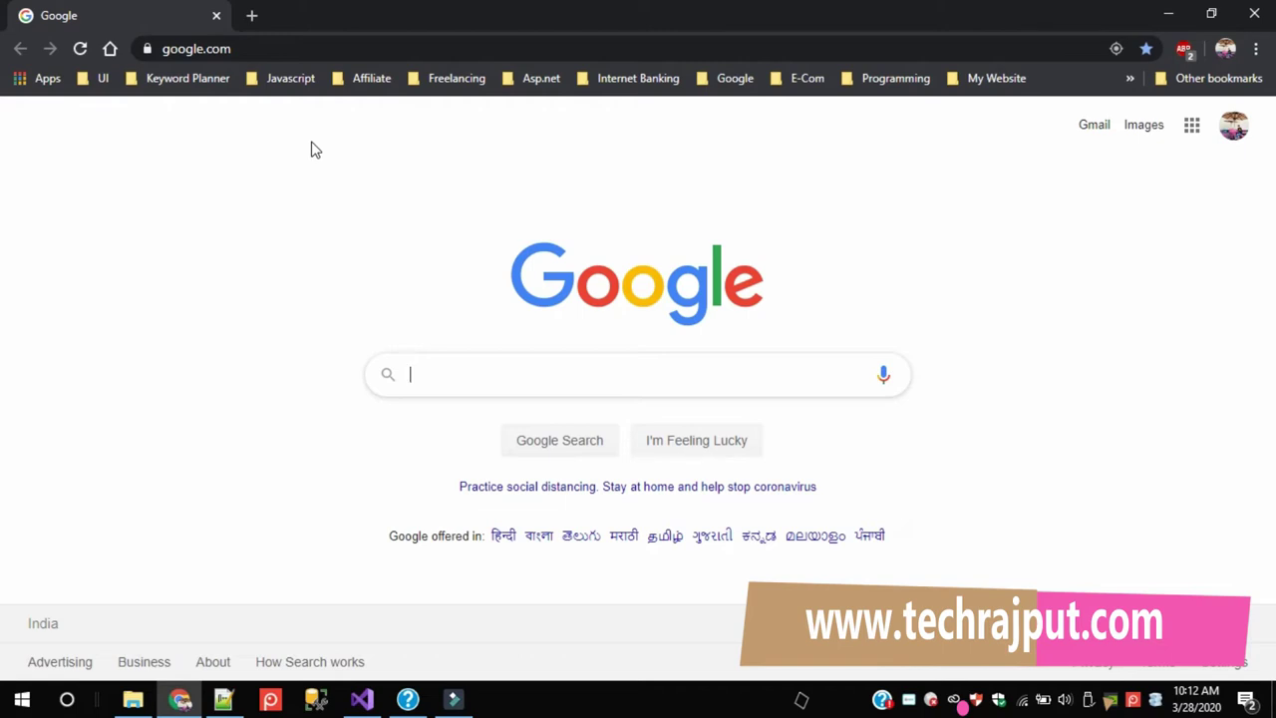
click(253, 15)
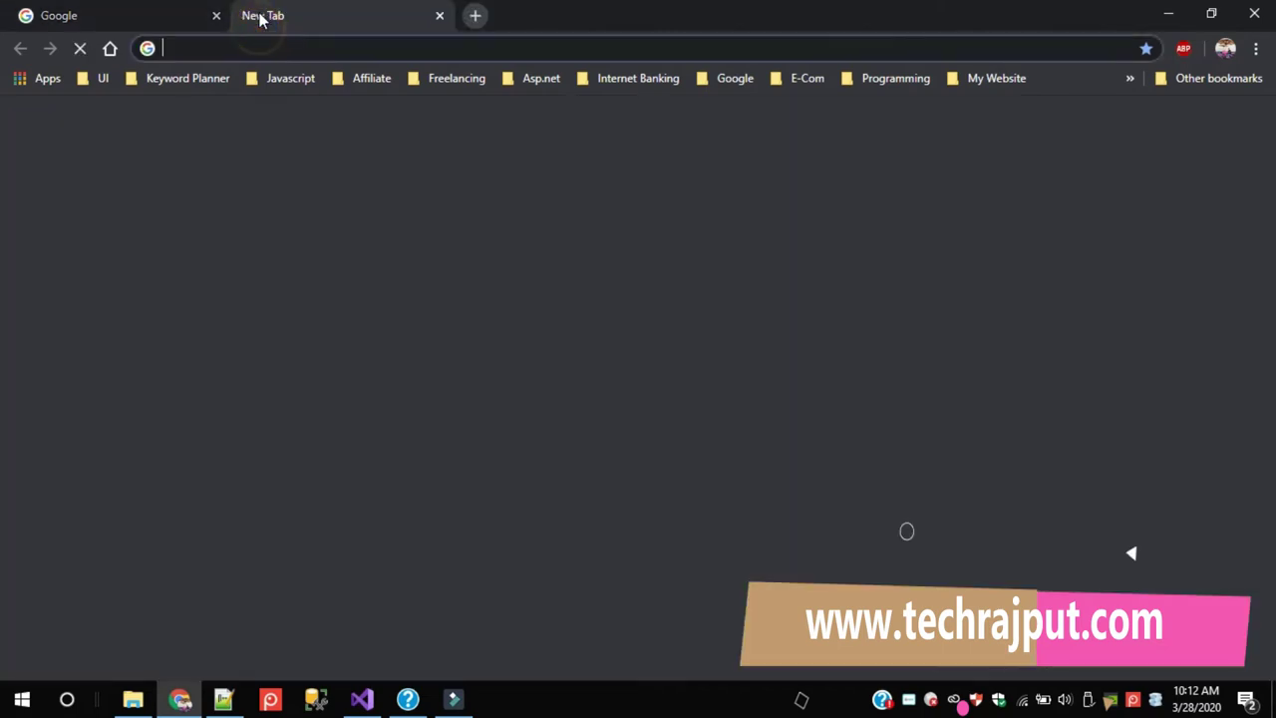
text(youtube.com)
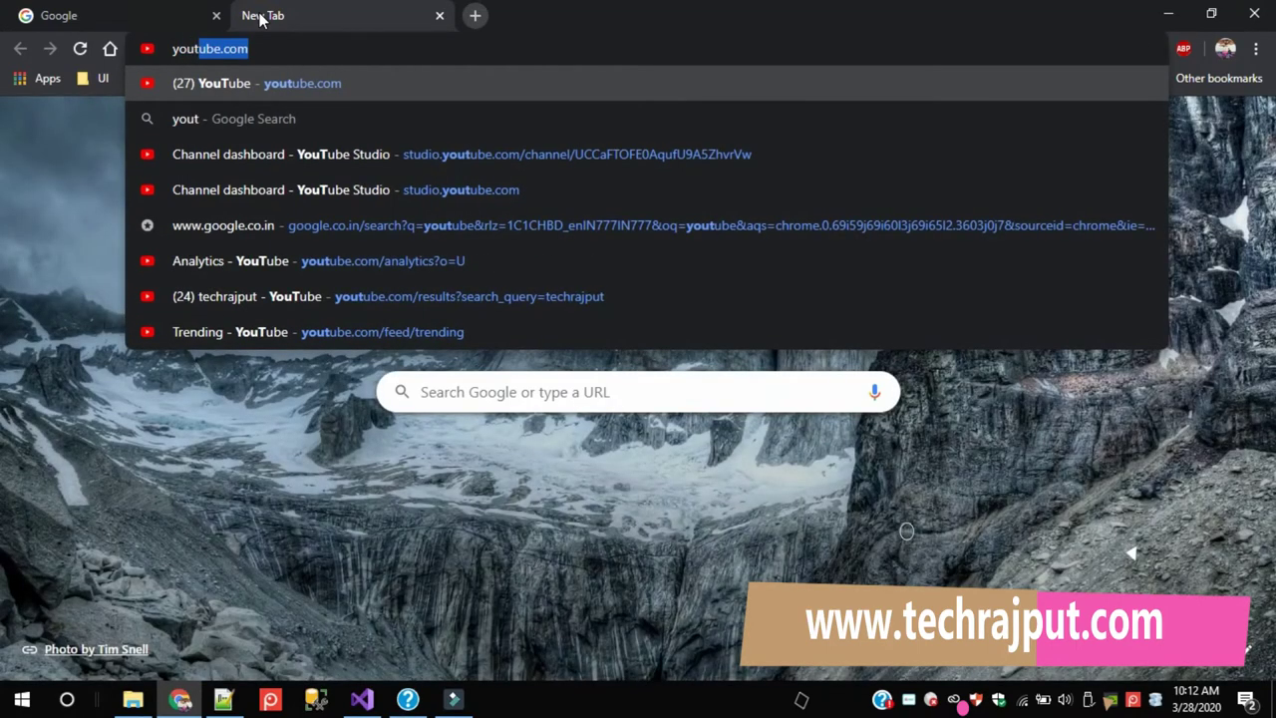
key(Return)
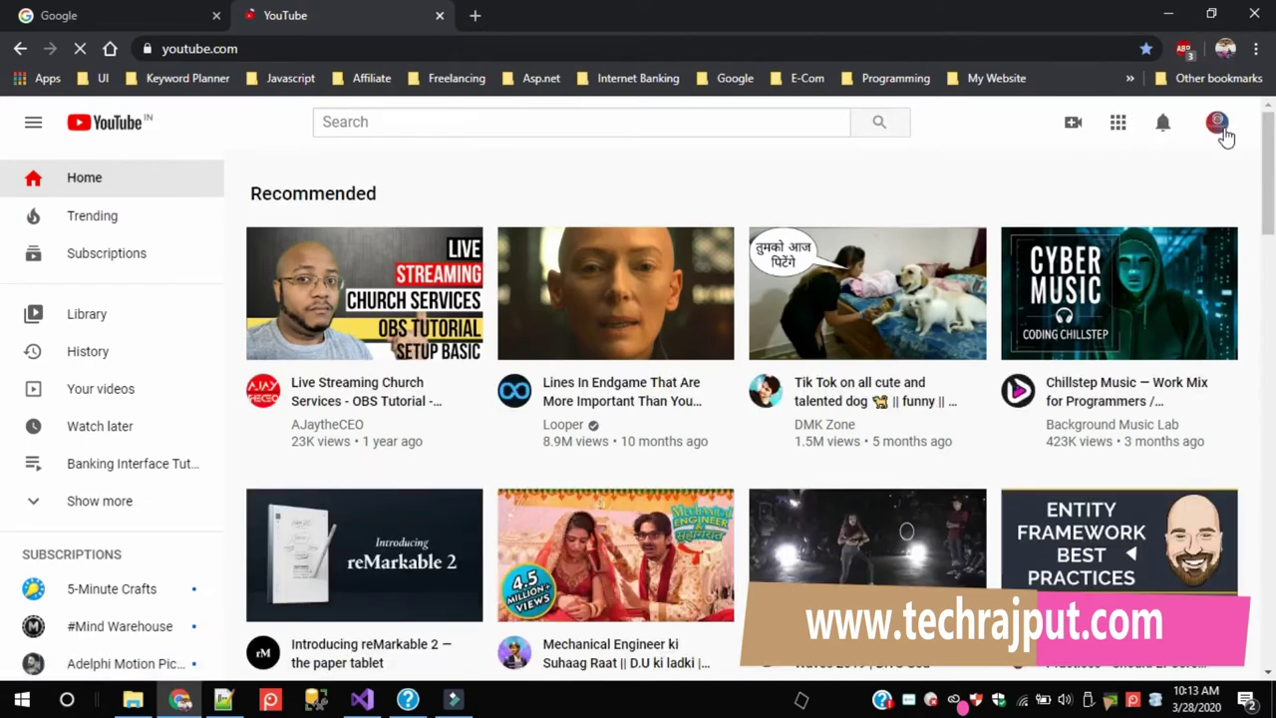
click(1224, 131)
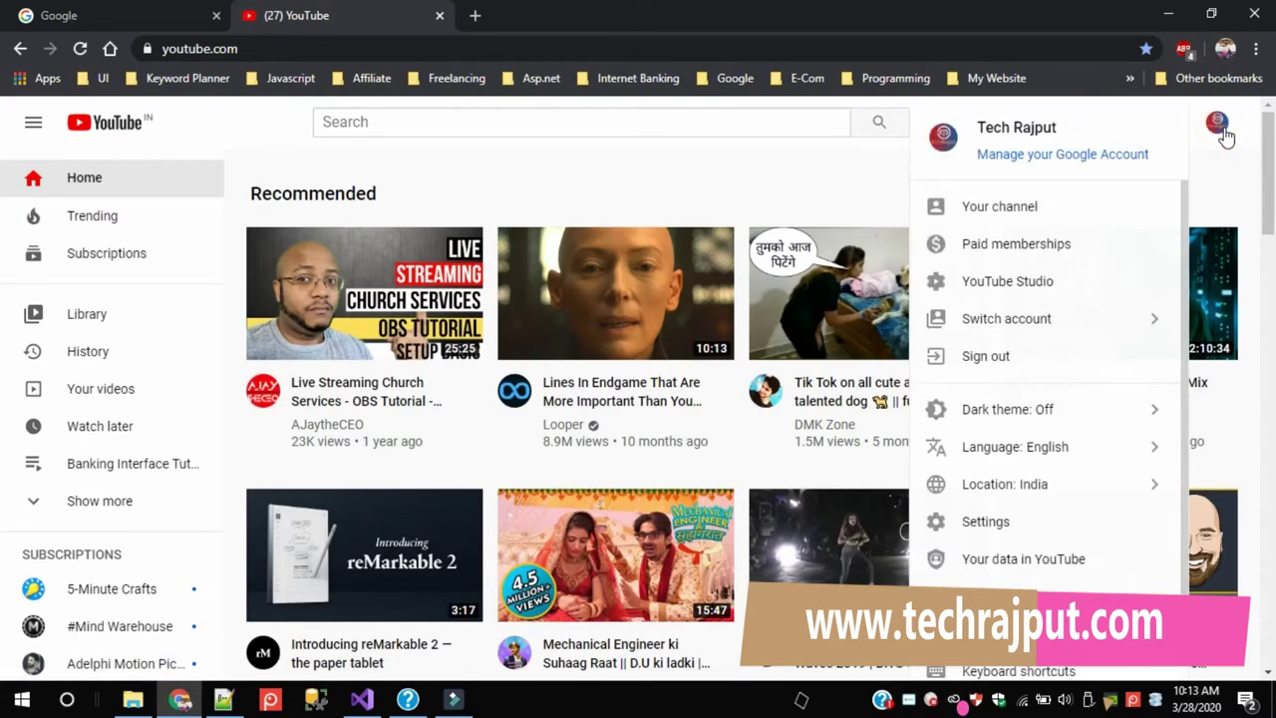
click(1019, 282)
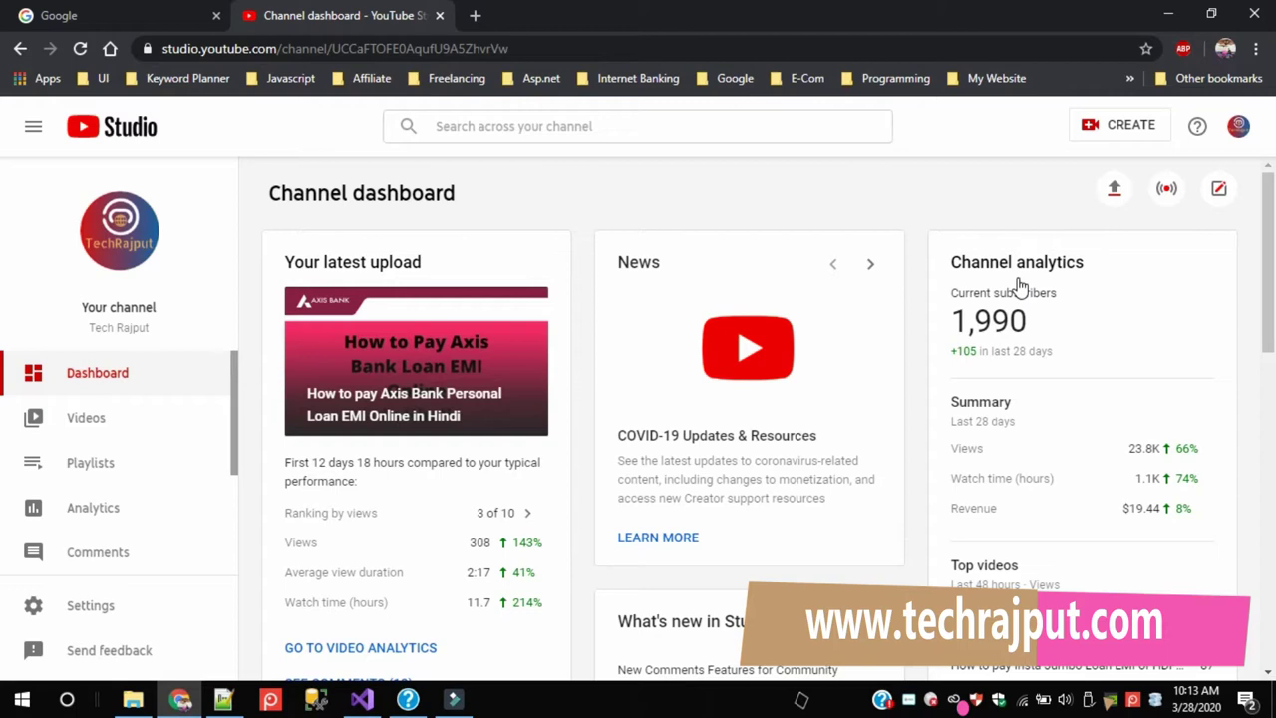
click(1168, 14)
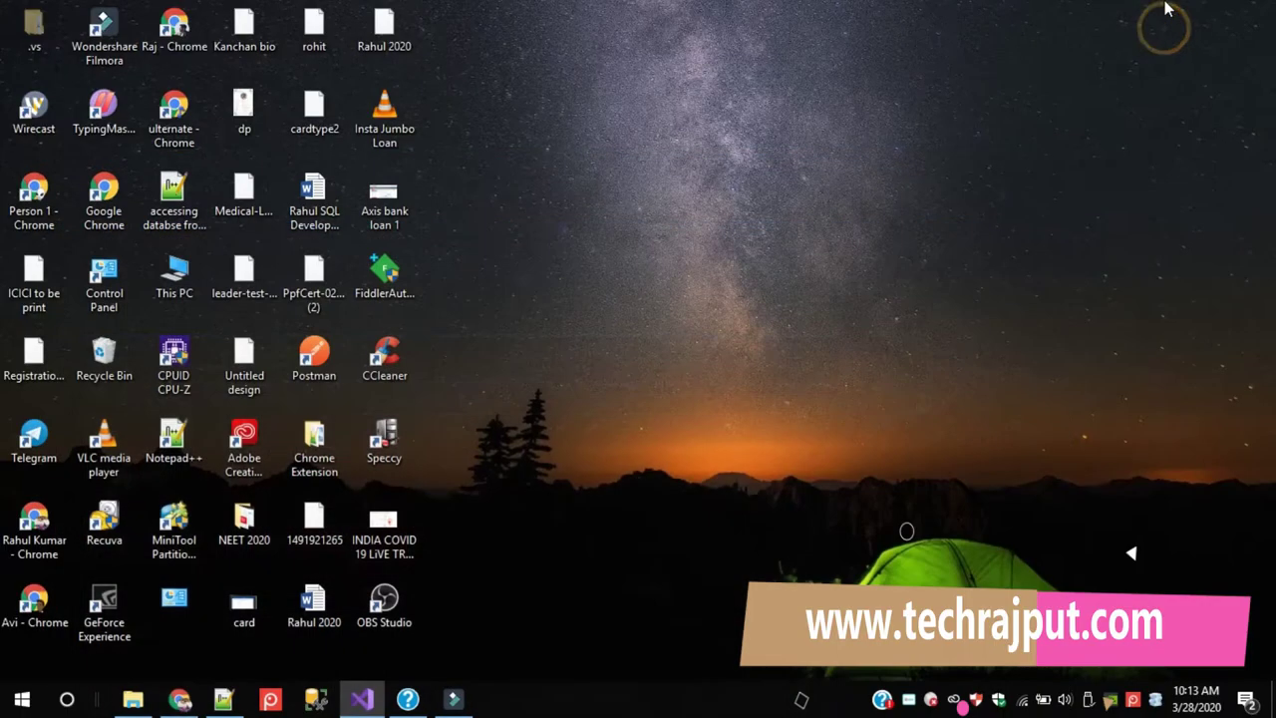
click(368, 610)
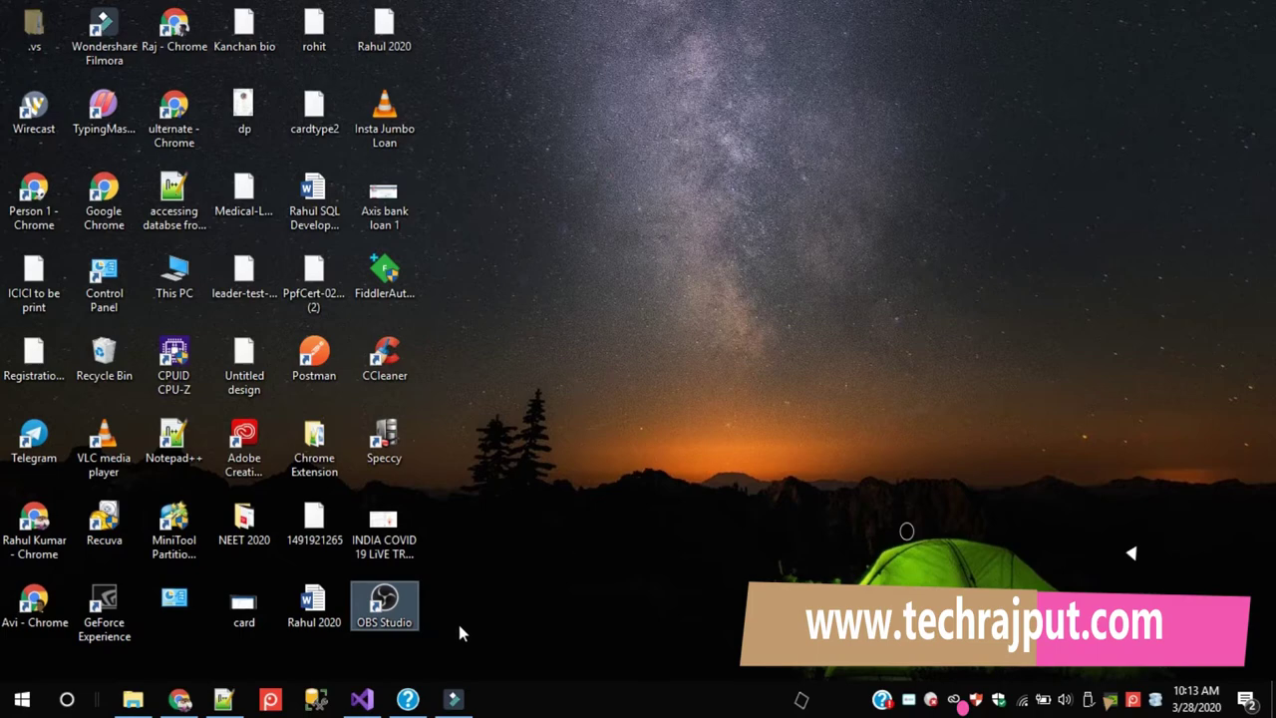
click(179, 698)
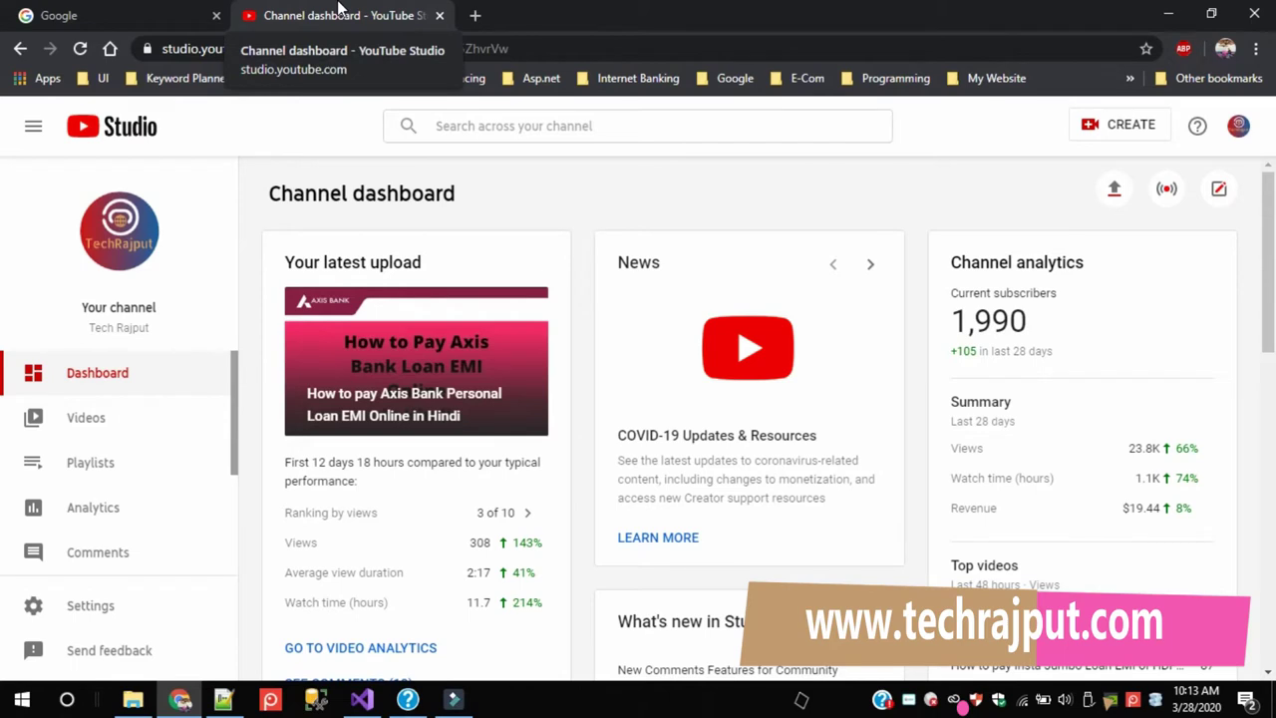
Create a new encoder live stream titled "Title", marked as "No, it's not made for kids".
click(1164, 191)
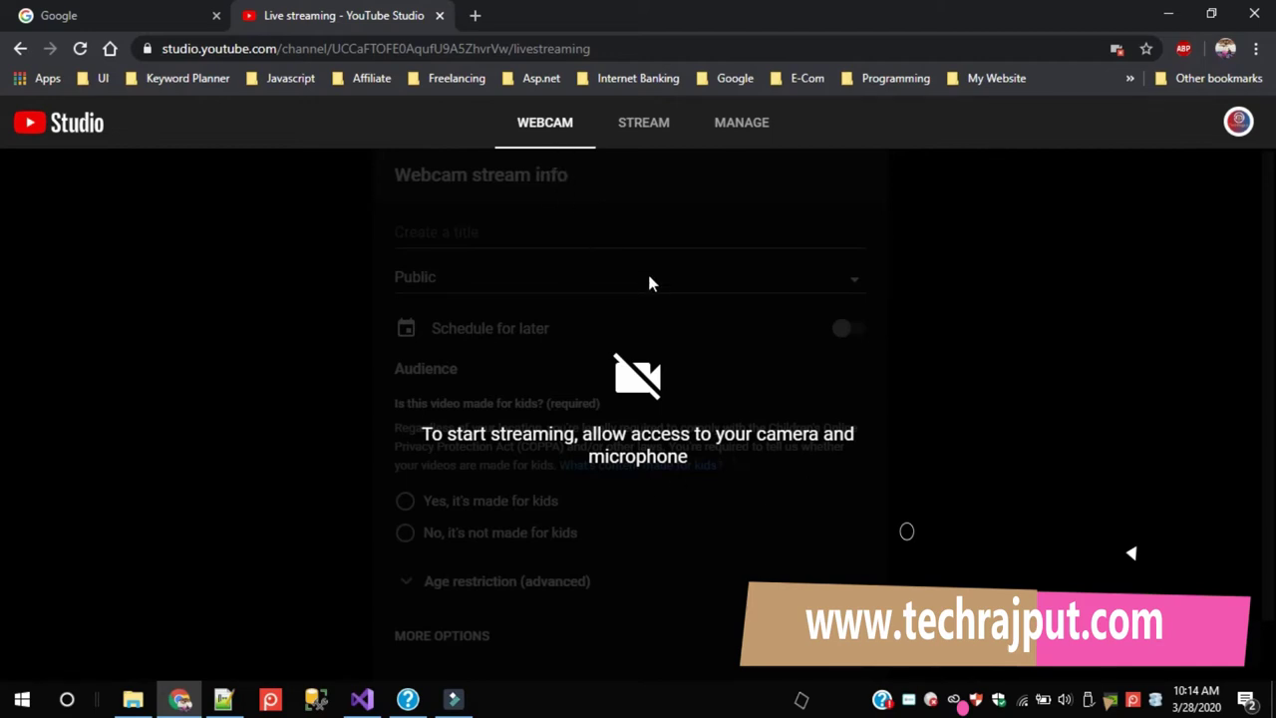
click(648, 131)
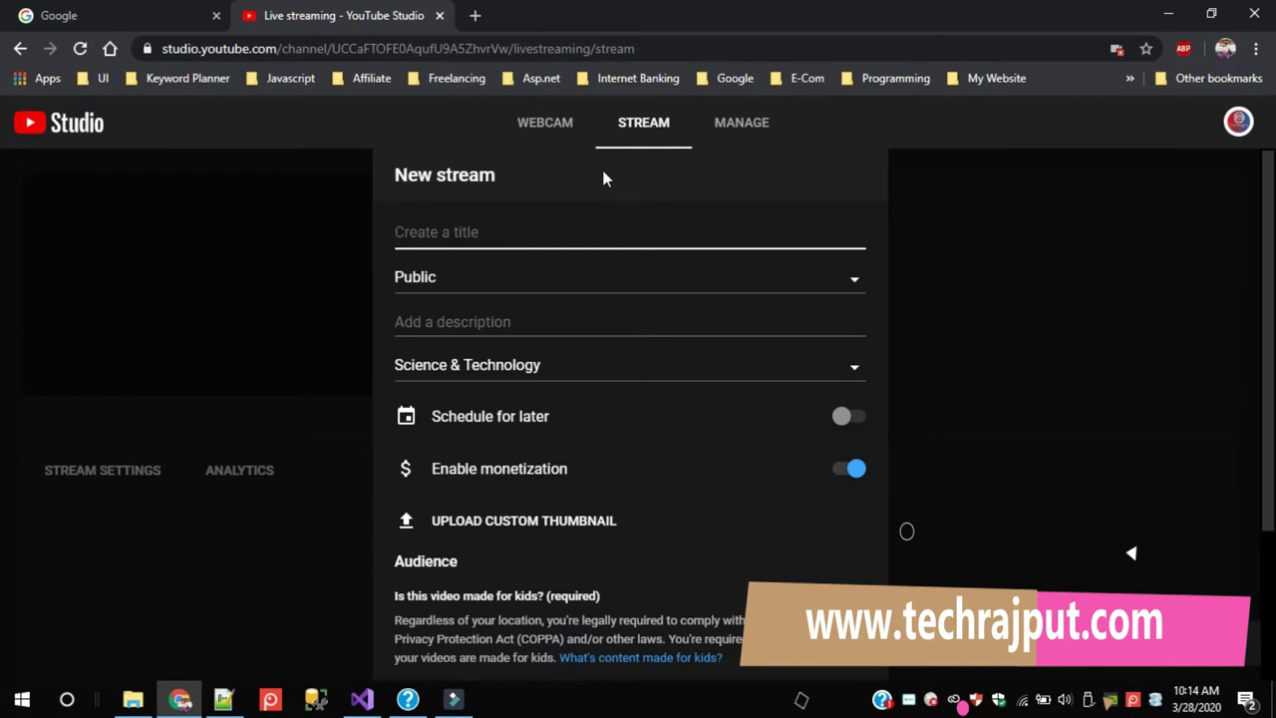
text(Title)
scroll(768, 541, down, 2)
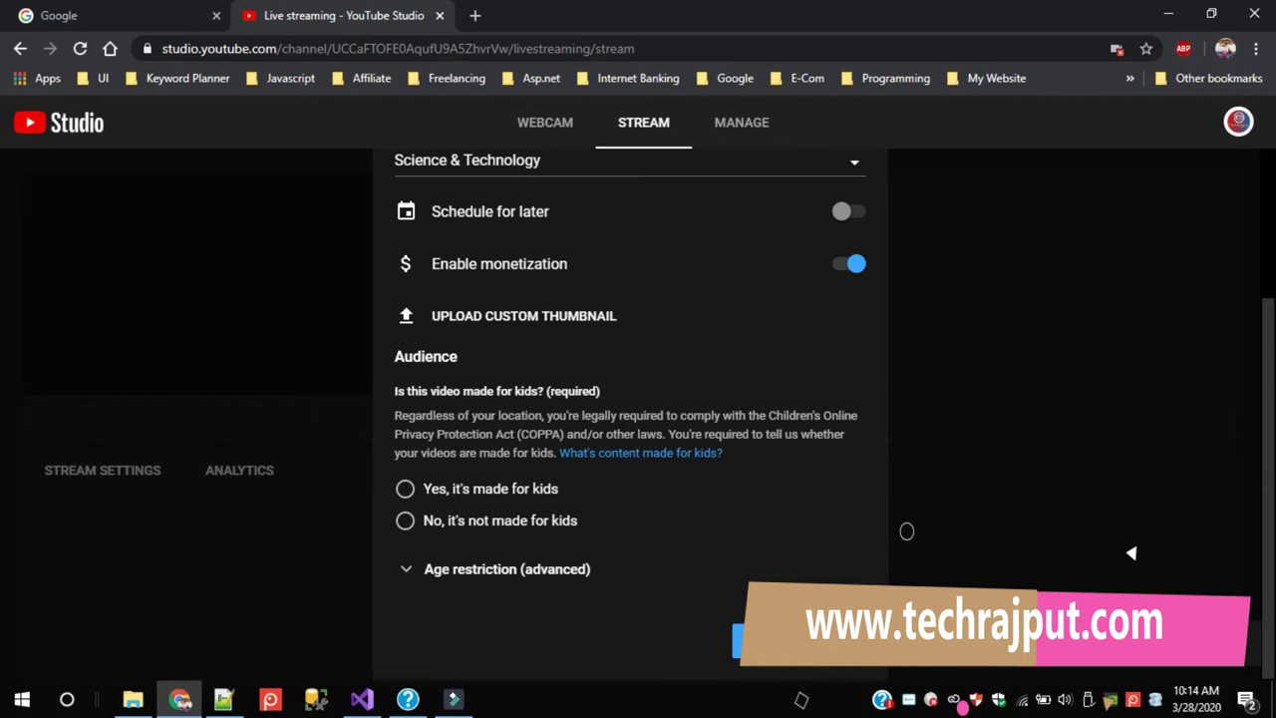
click(787, 640)
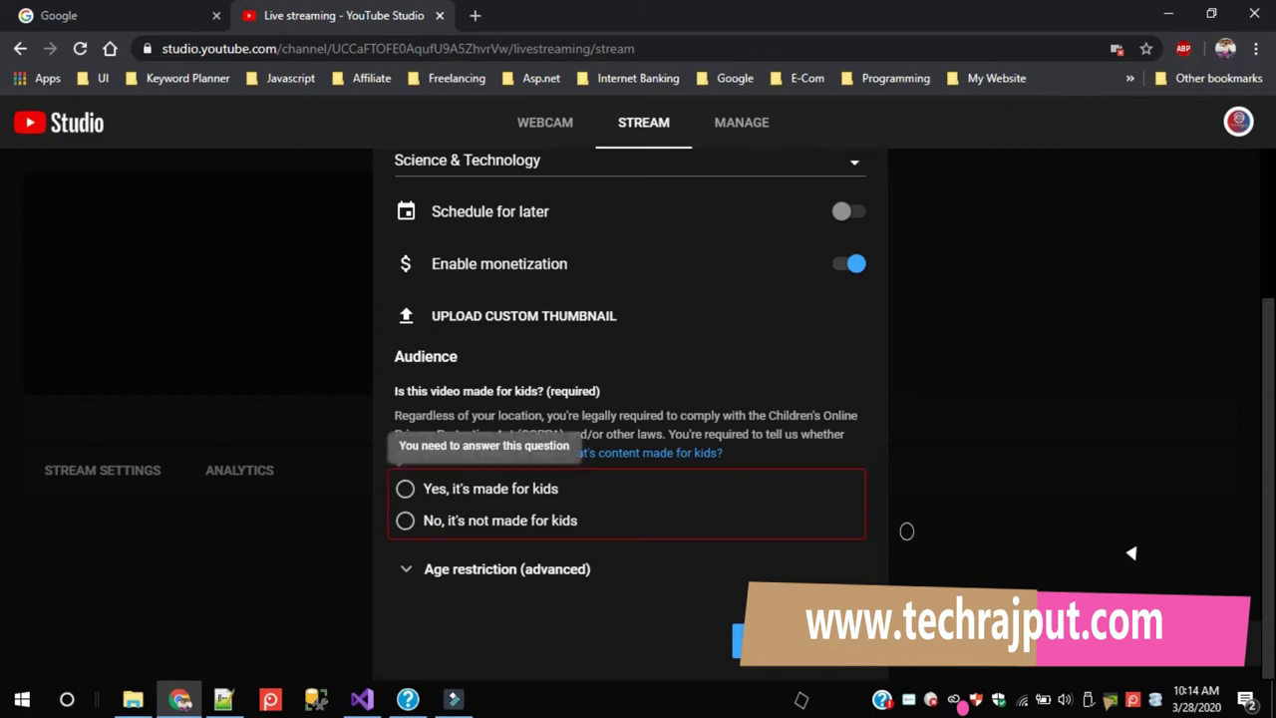
click(409, 521)
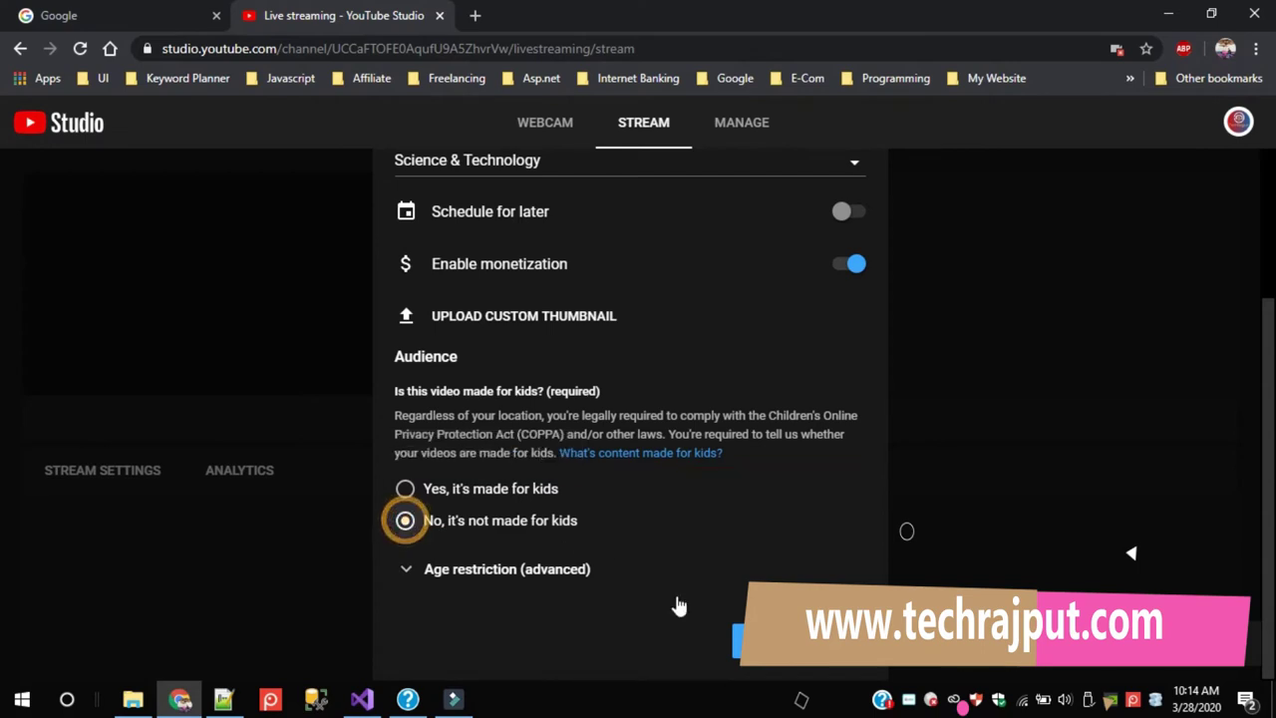
click(785, 646)
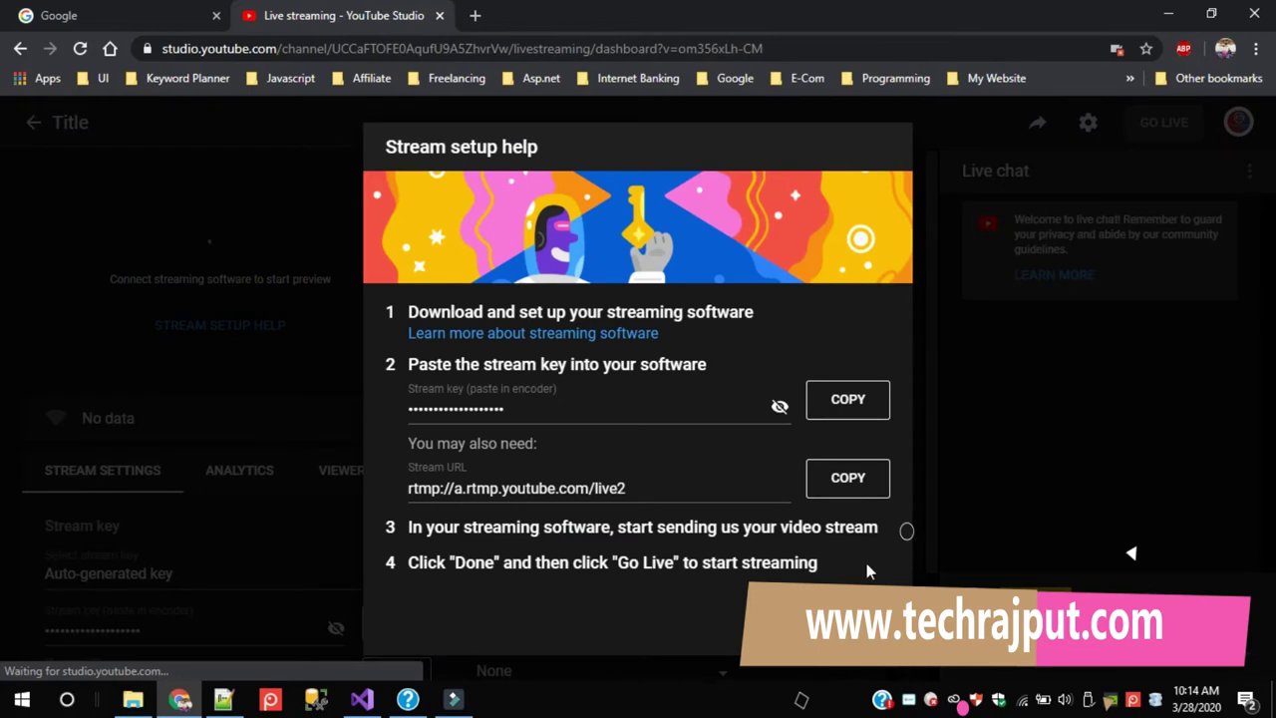
Dismiss the stream setup help, copy the auto-generated stream key and minimize the browser.
key(Escape)
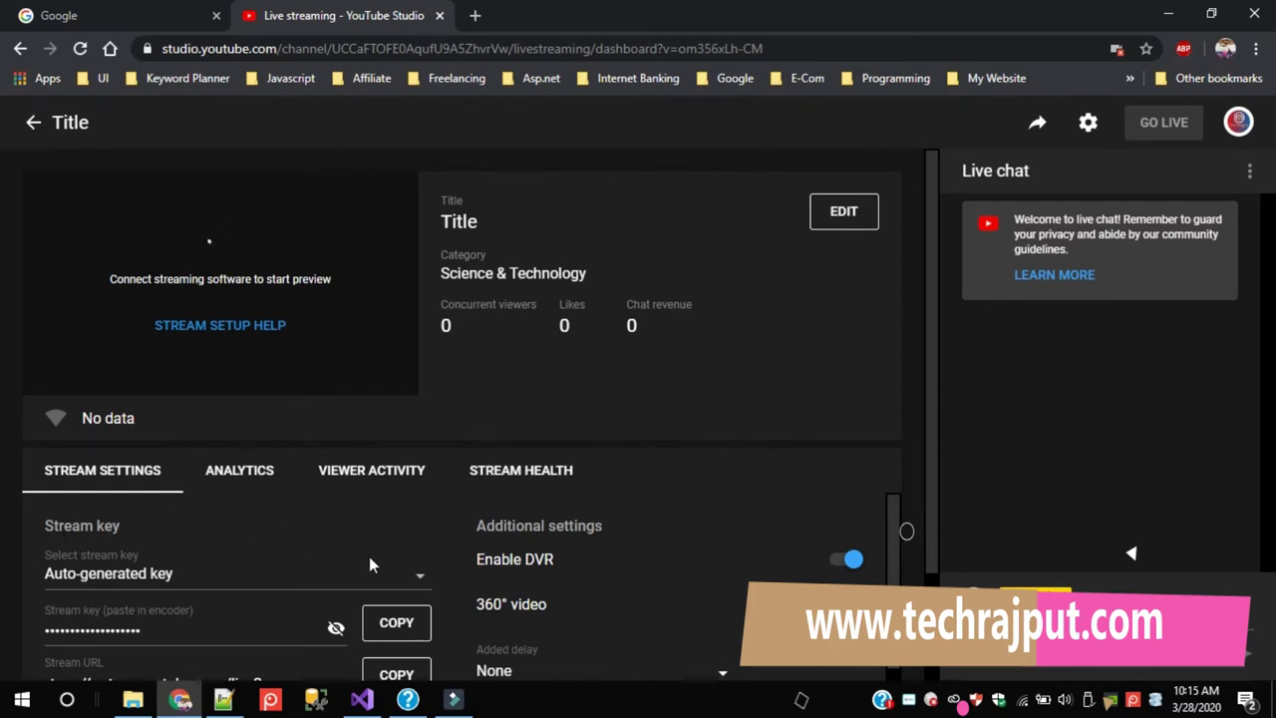
click(374, 634)
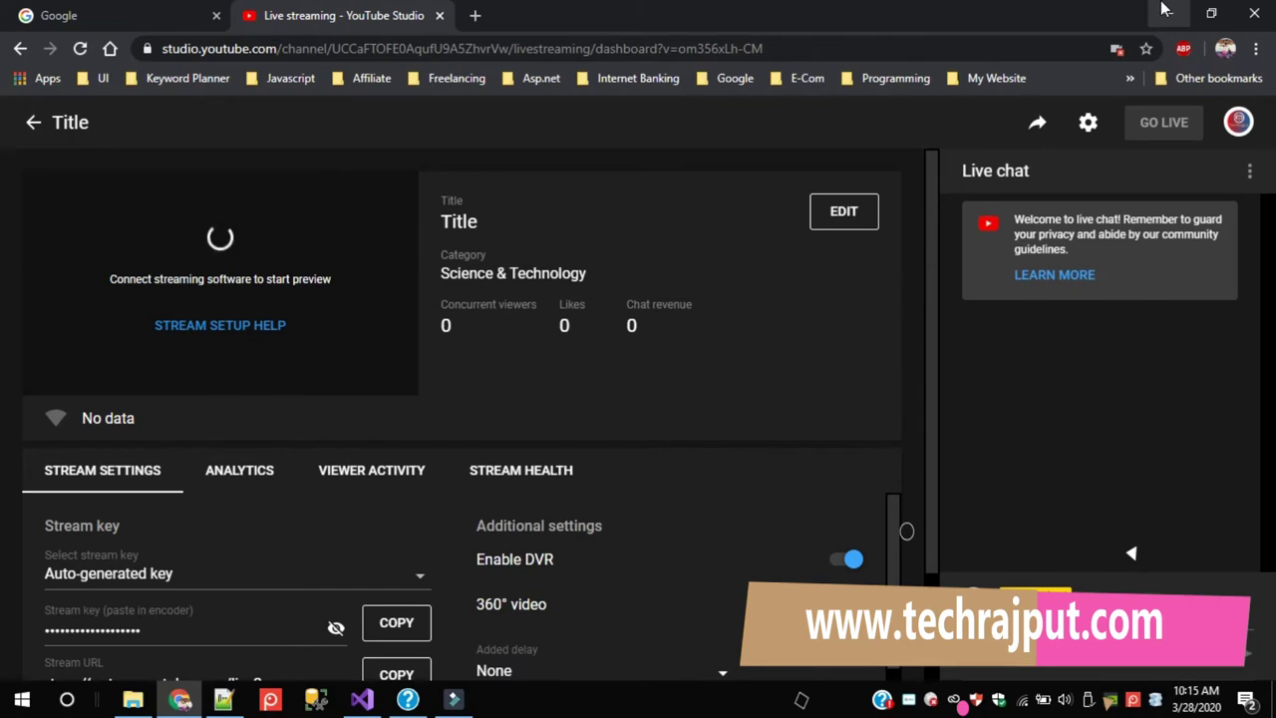
click(1162, 12)
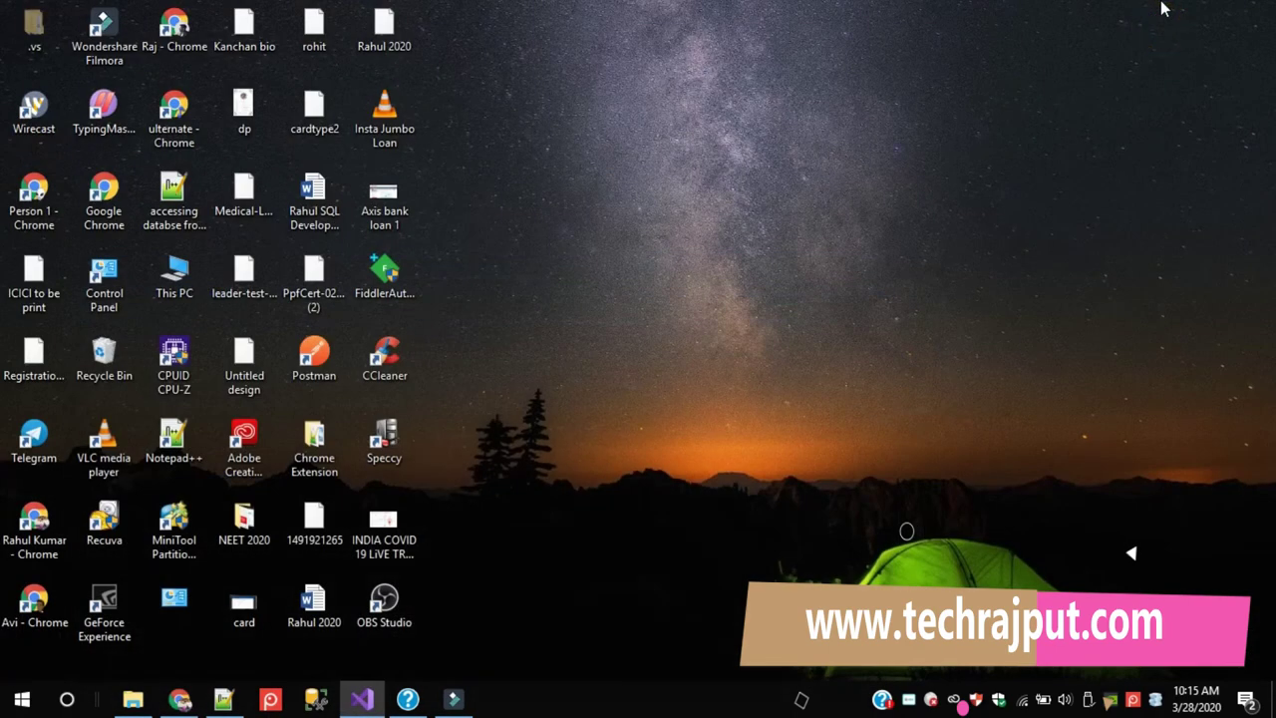
Launch OBS Studio from the desktop and maximize its window.
click(379, 611)
double_click(389, 610)
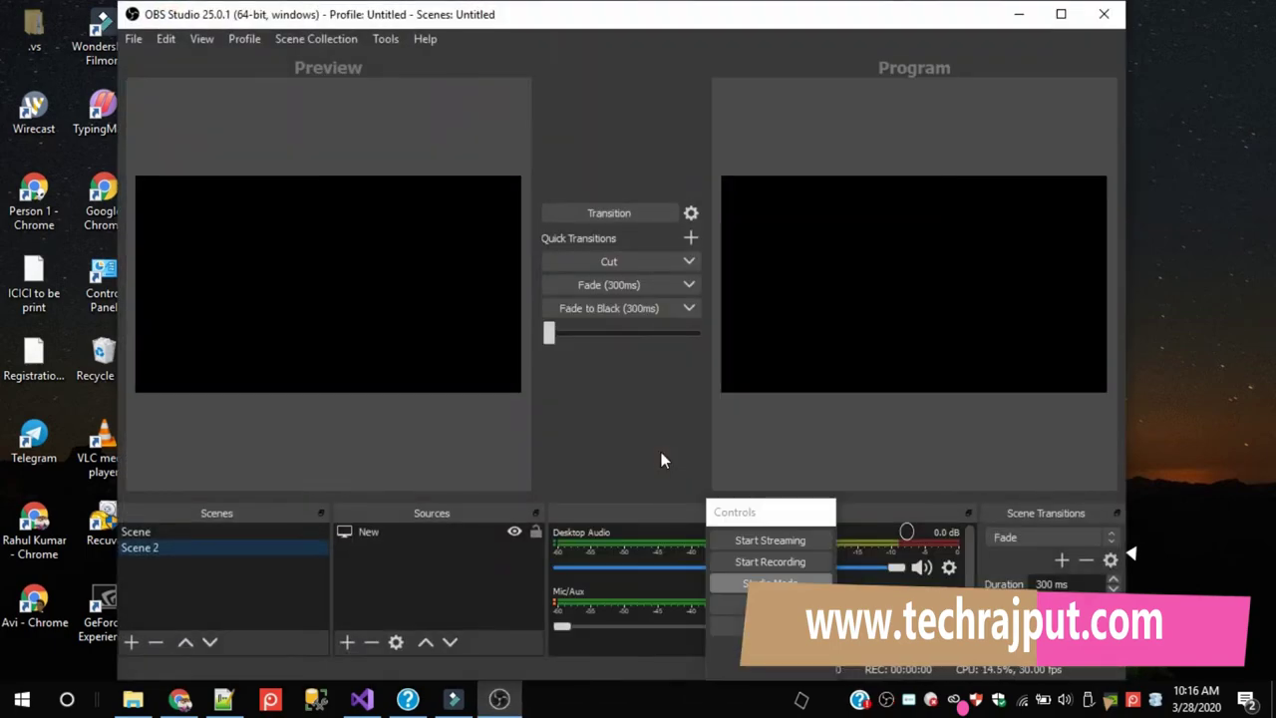
click(1055, 16)
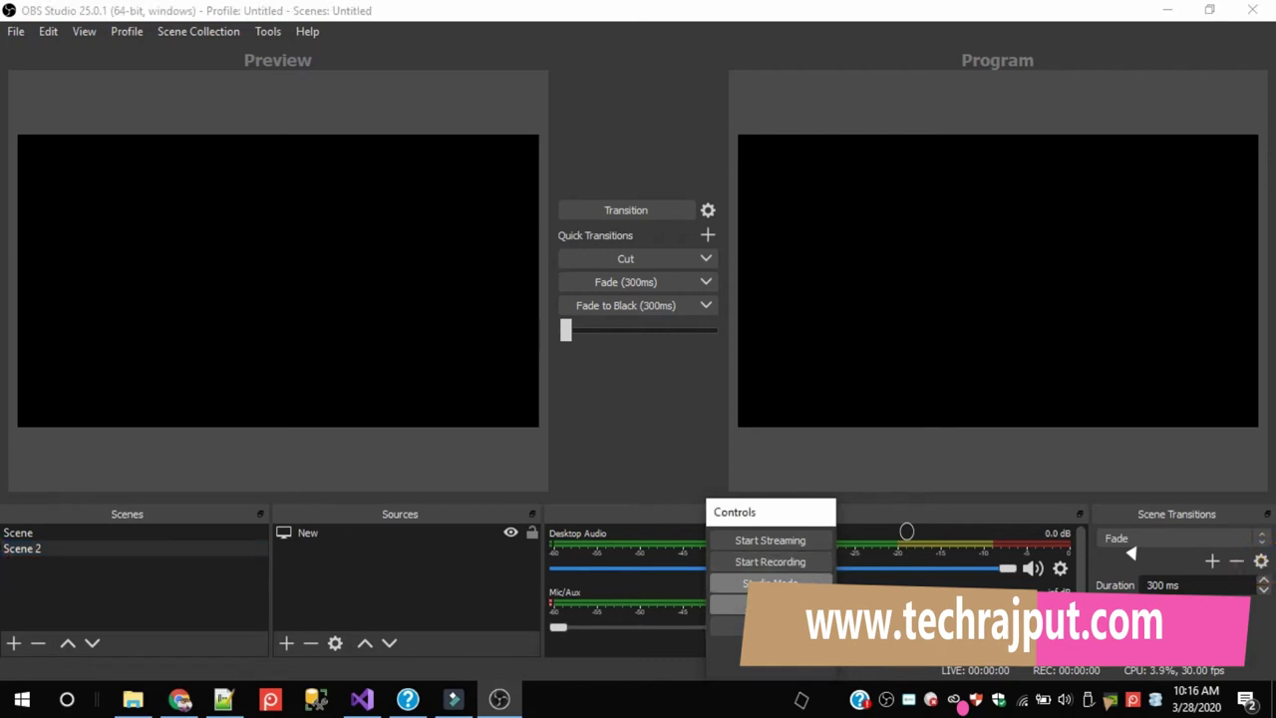
Replace the stream key in the stream settings with the copied one, keeping the YouTube / YouTube Gaming service, and save the changes.
click(769, 604)
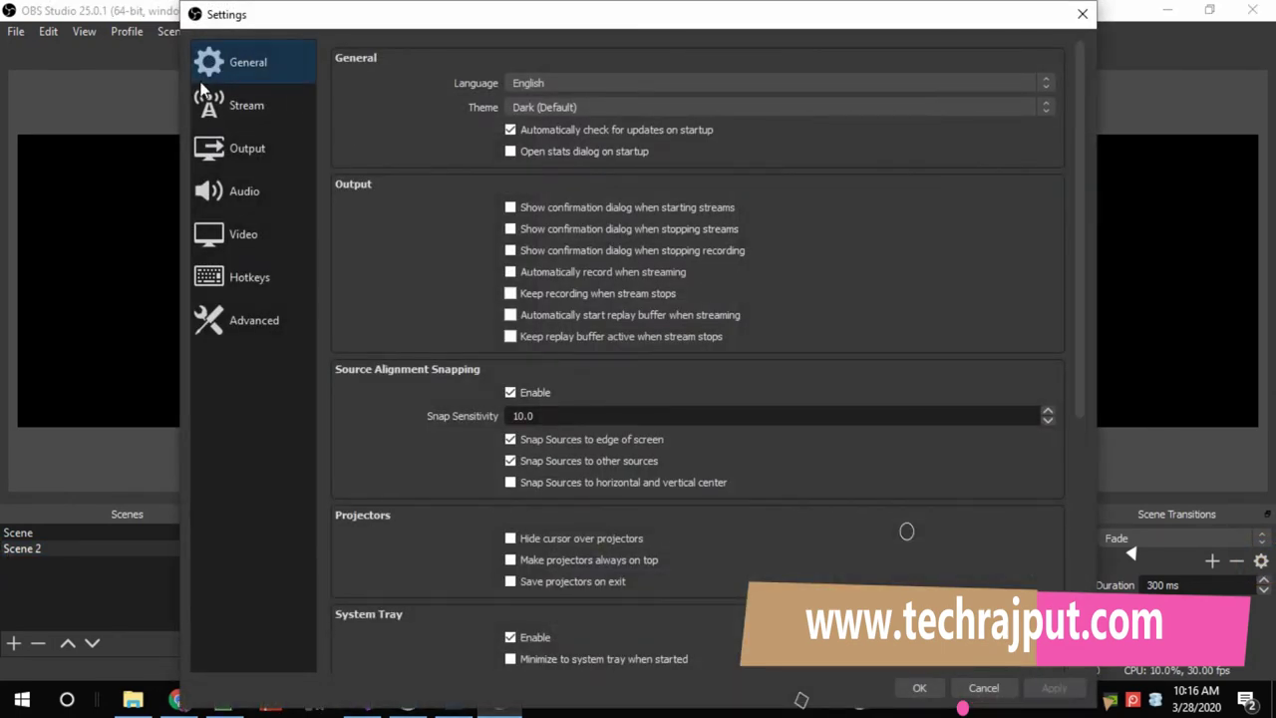
click(238, 117)
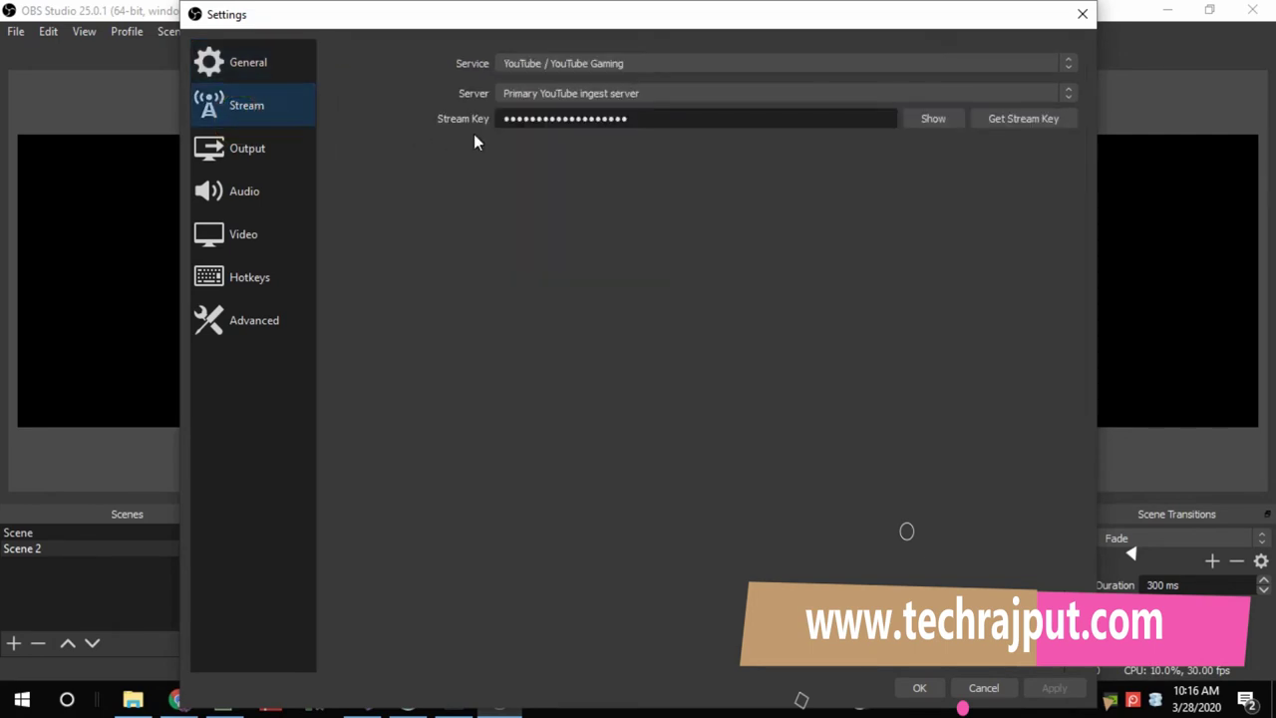
click(562, 67)
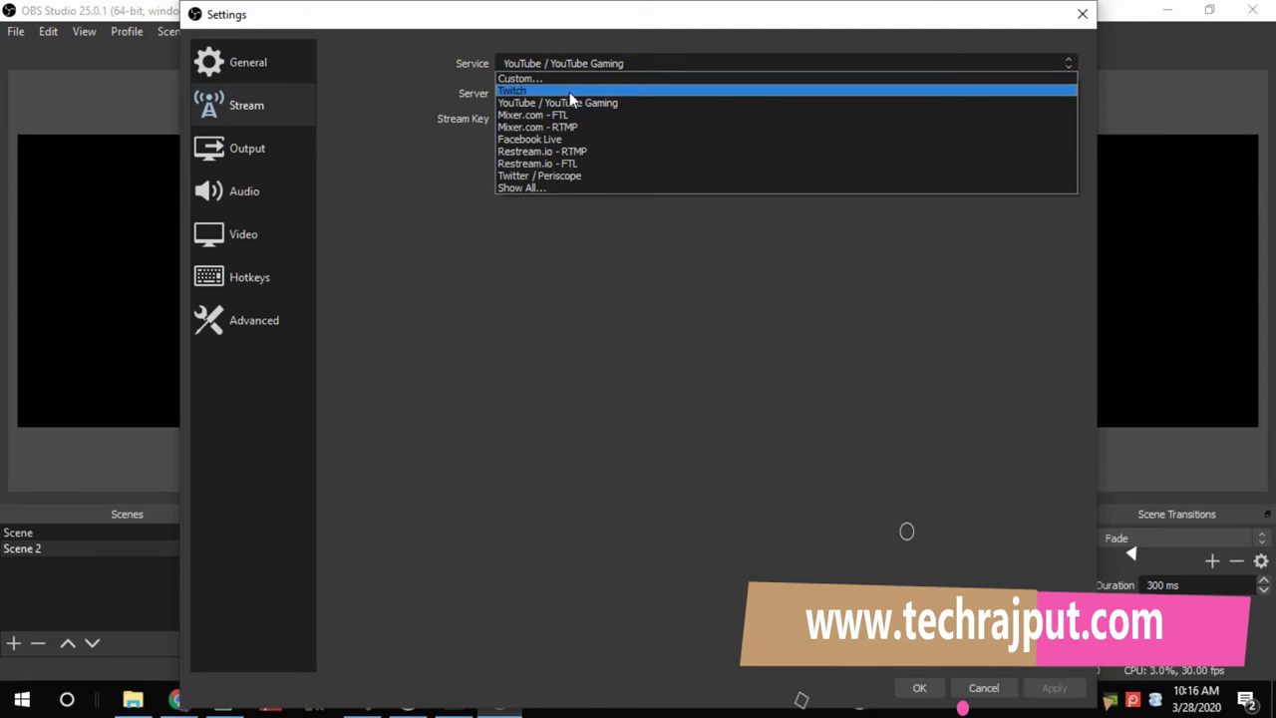
click(432, 219)
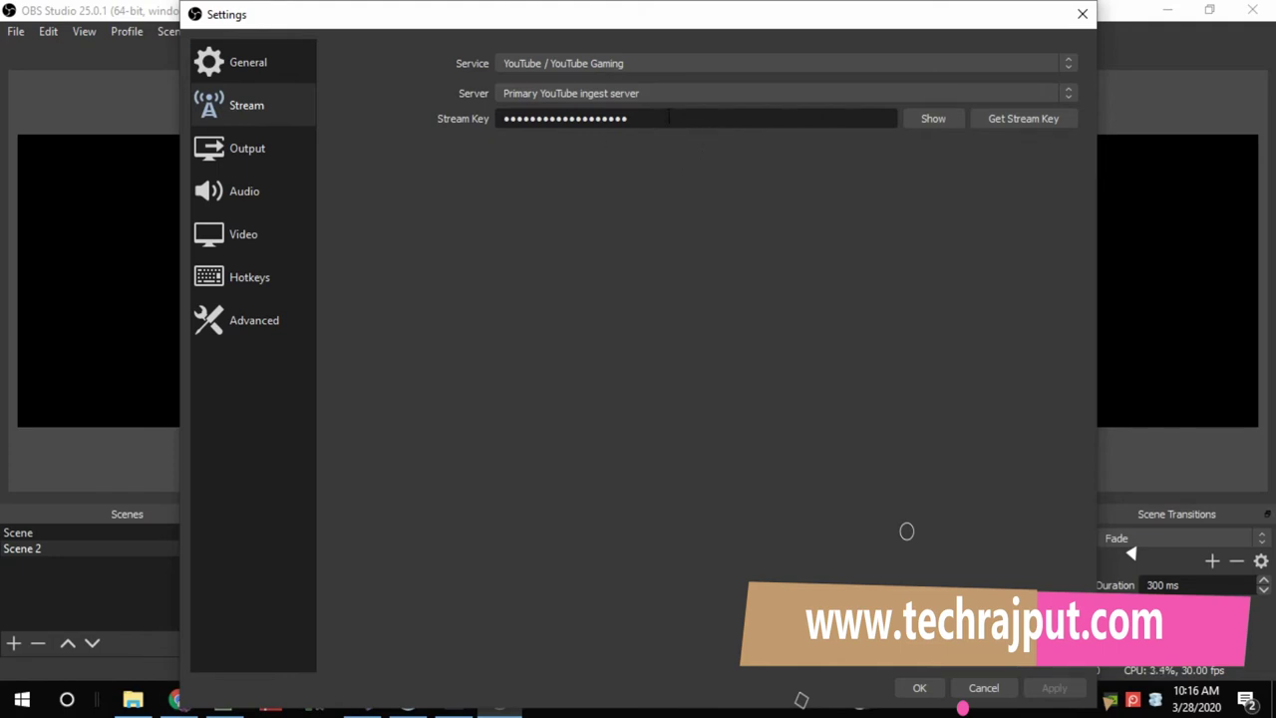
double_click(669, 118)
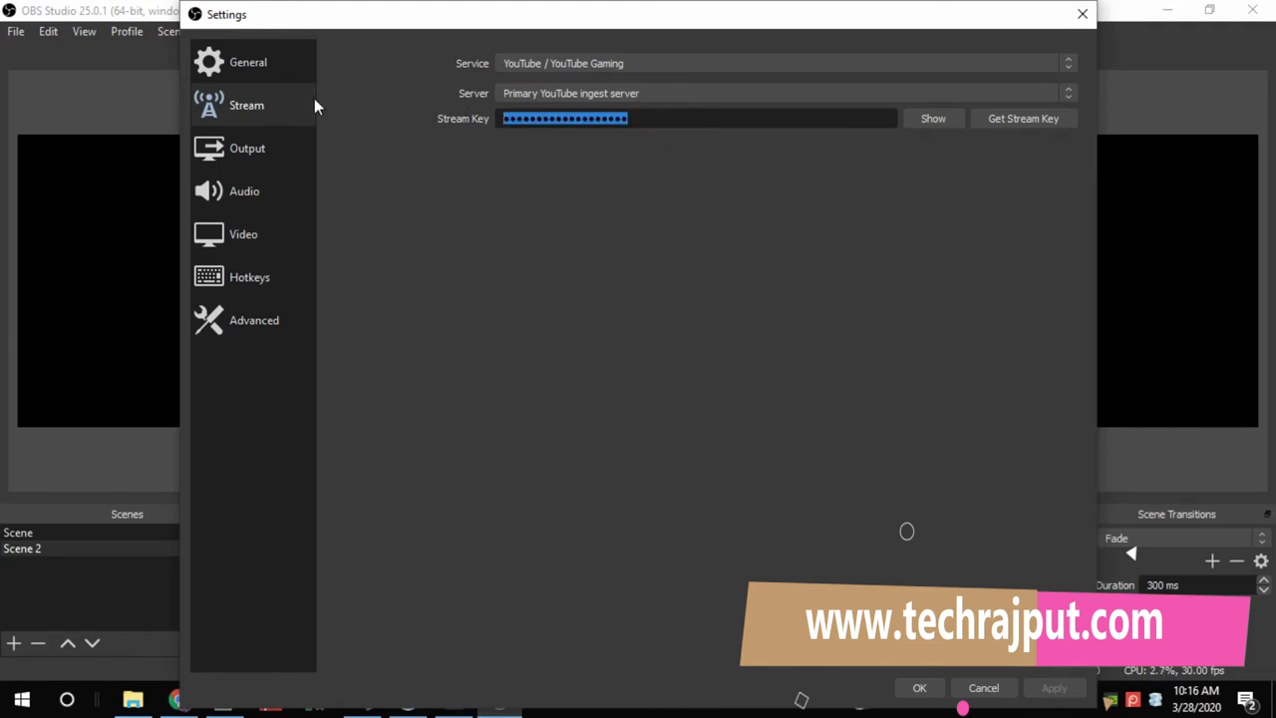
key(ctrl+v)
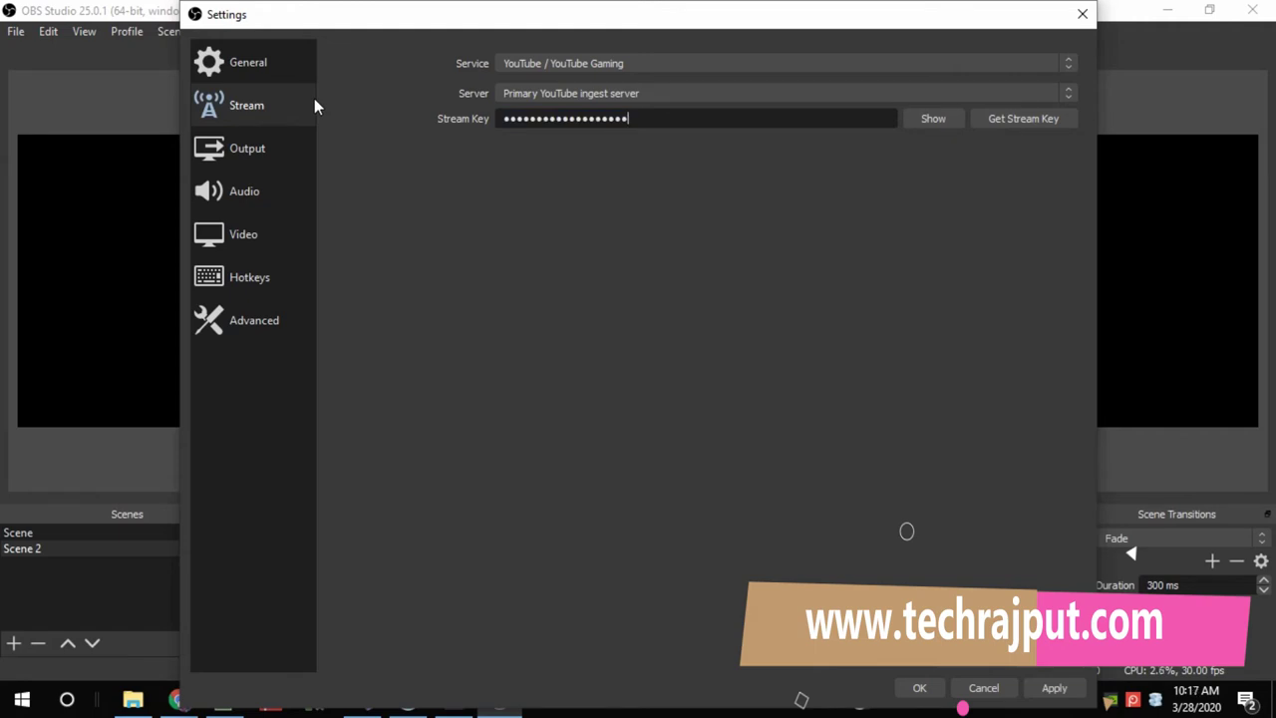
click(242, 148)
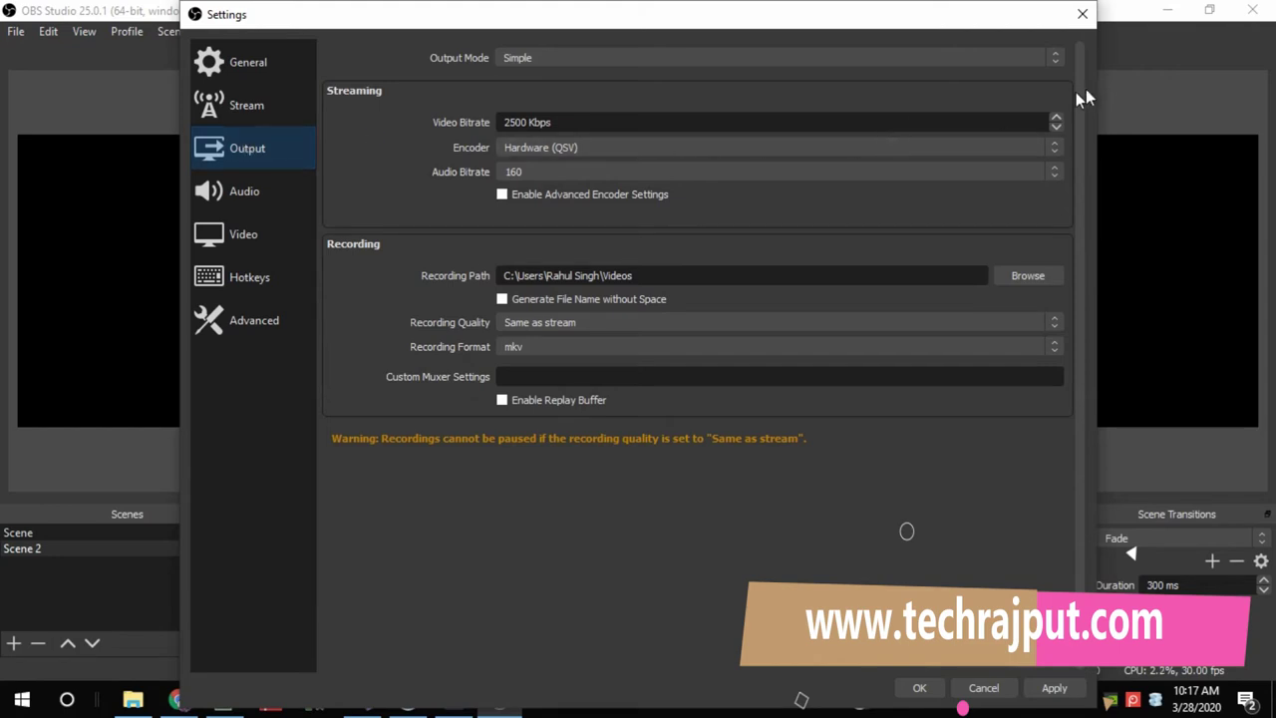
click(1085, 22)
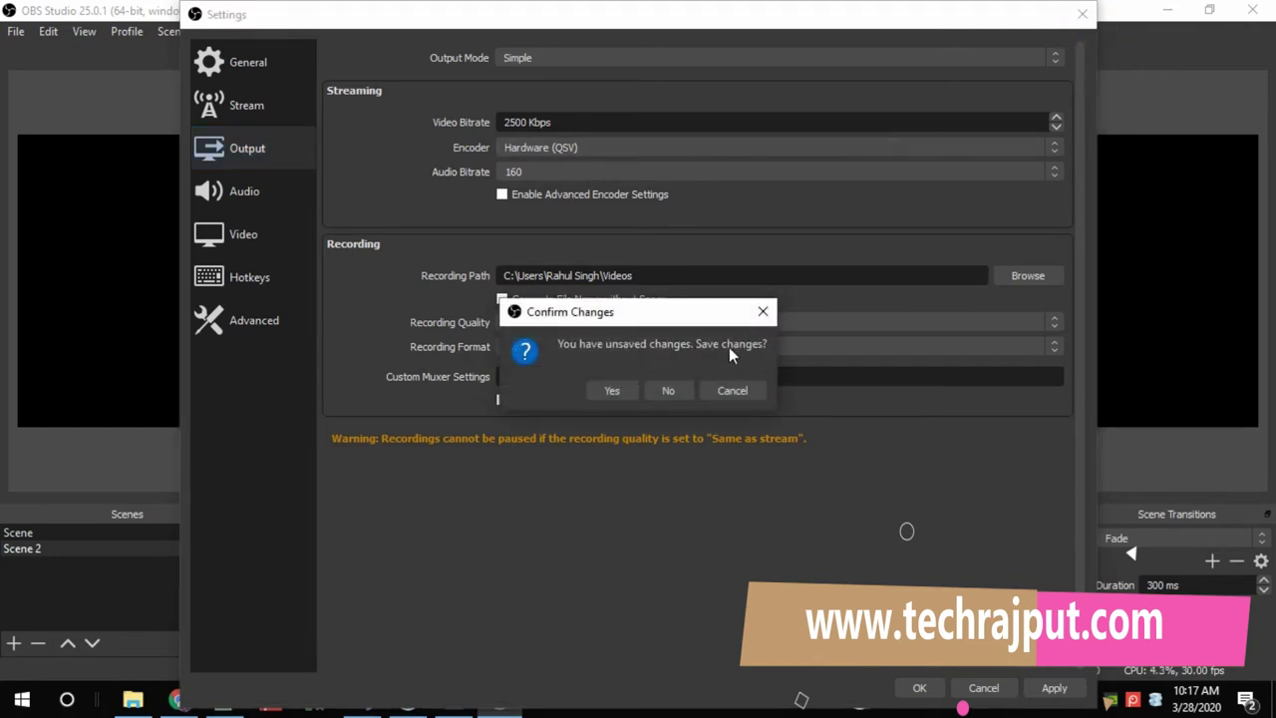
click(612, 390)
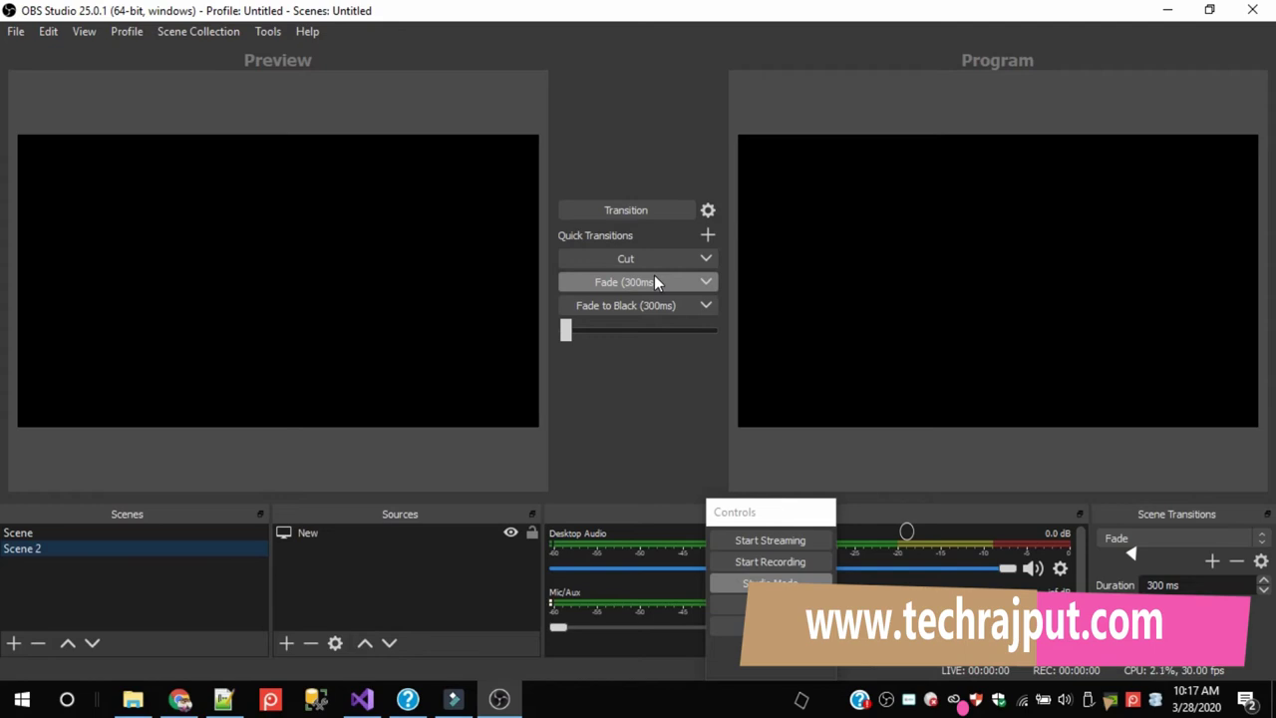
Switch to Windows Settings, search for "graphics" and open Graphics settings.
click(62, 700)
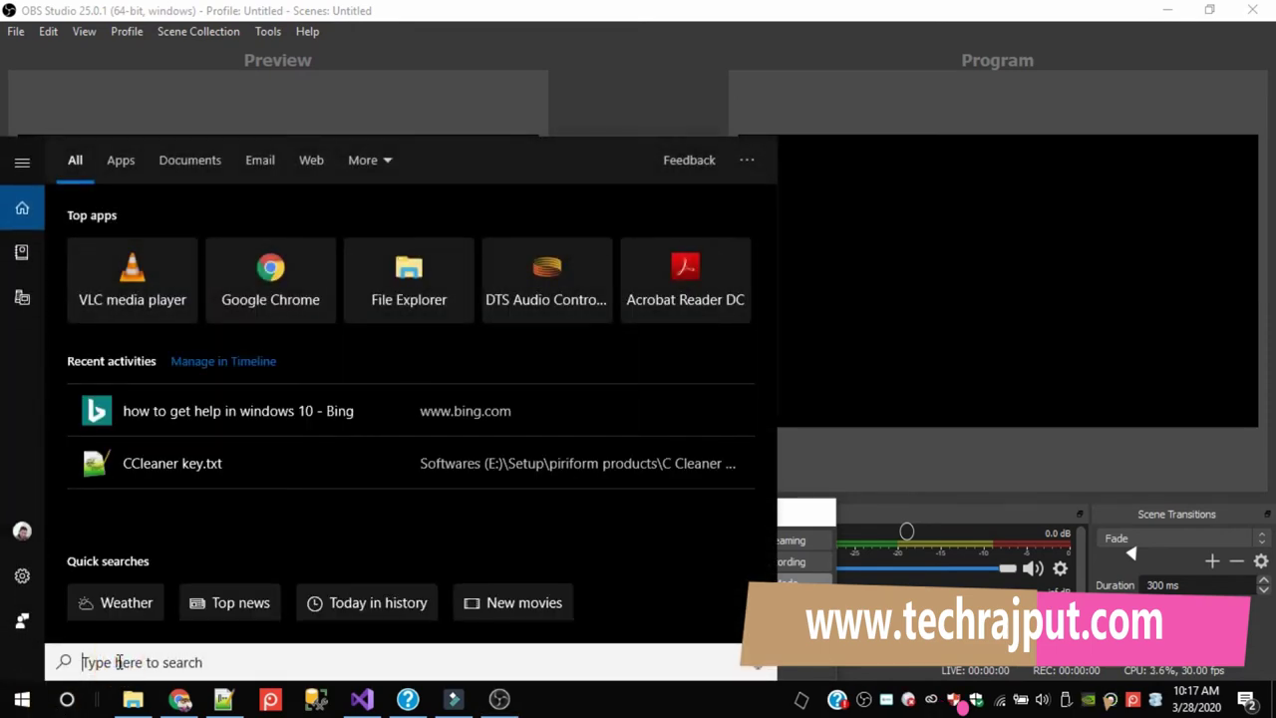
text(sett)
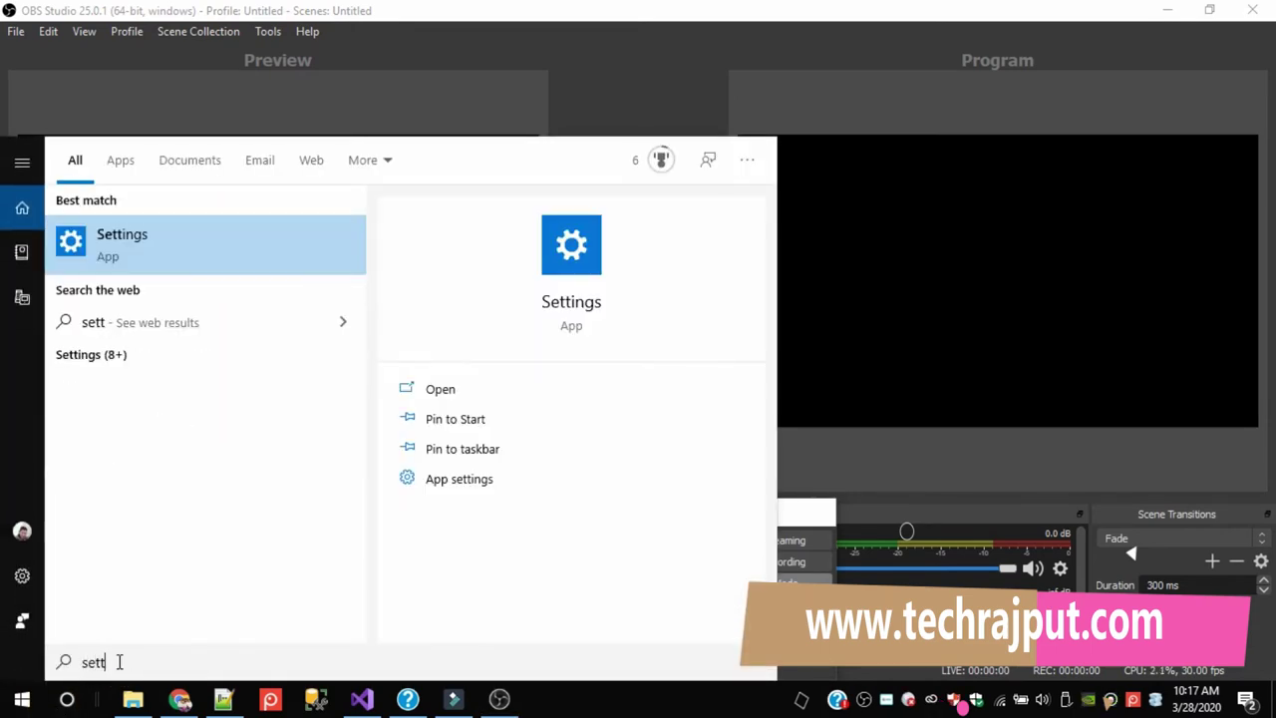
click(143, 249)
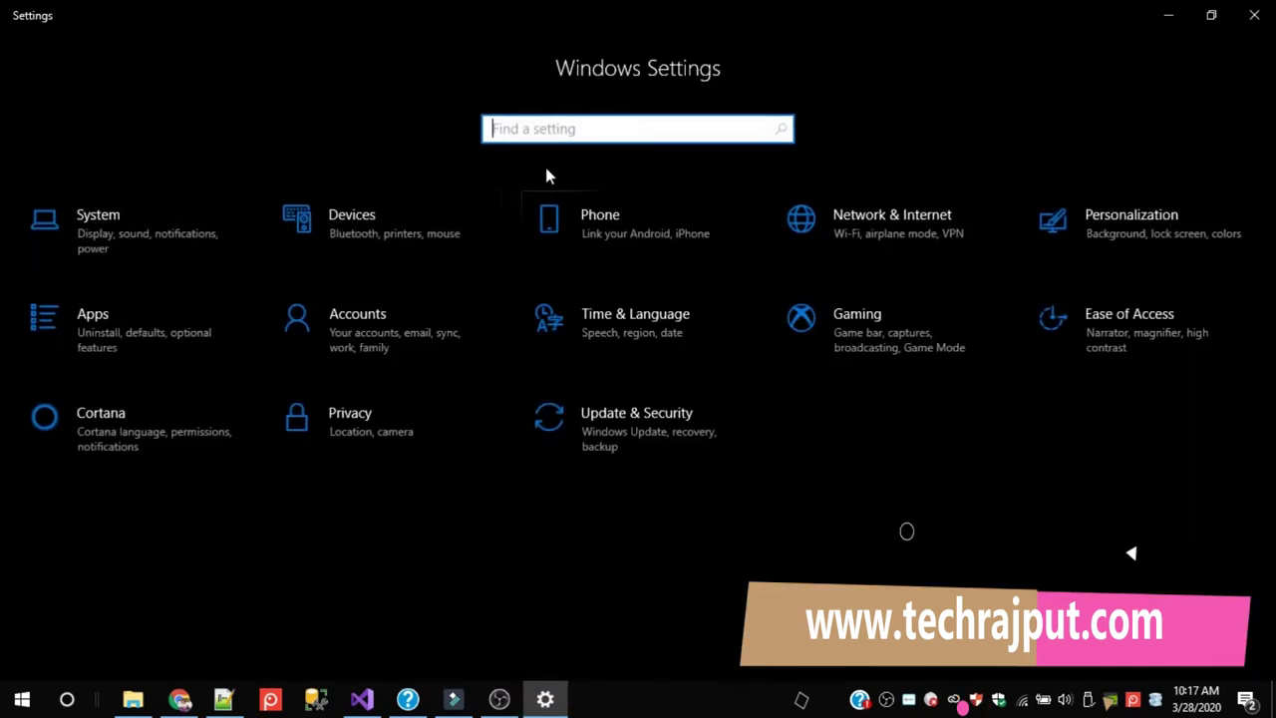
text(grap)
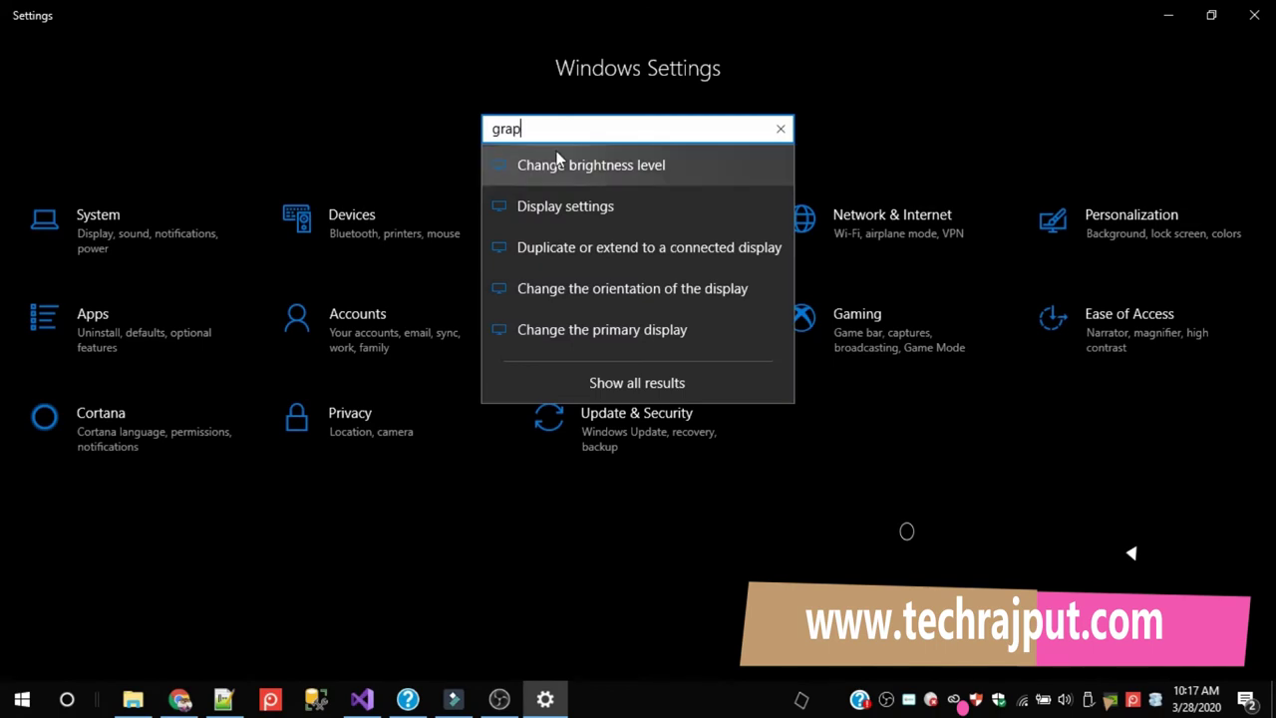
text(g)
key(BackSpace)
text(hics)
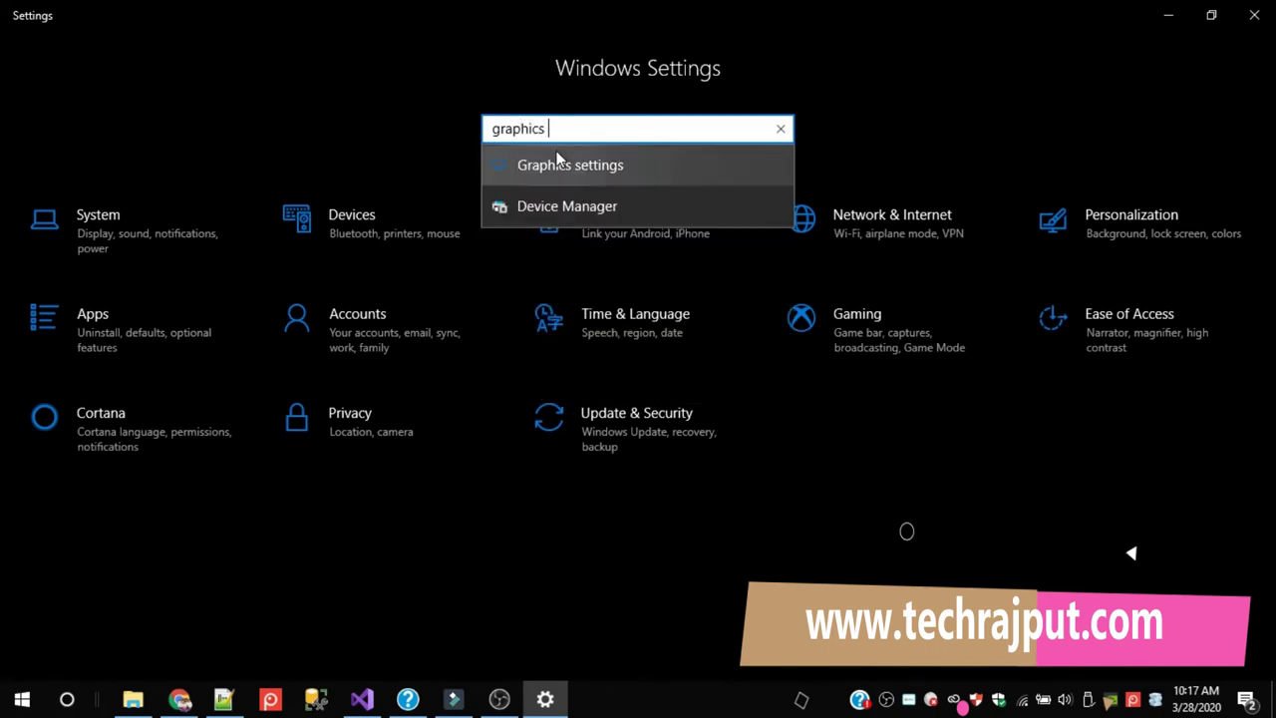
click(610, 165)
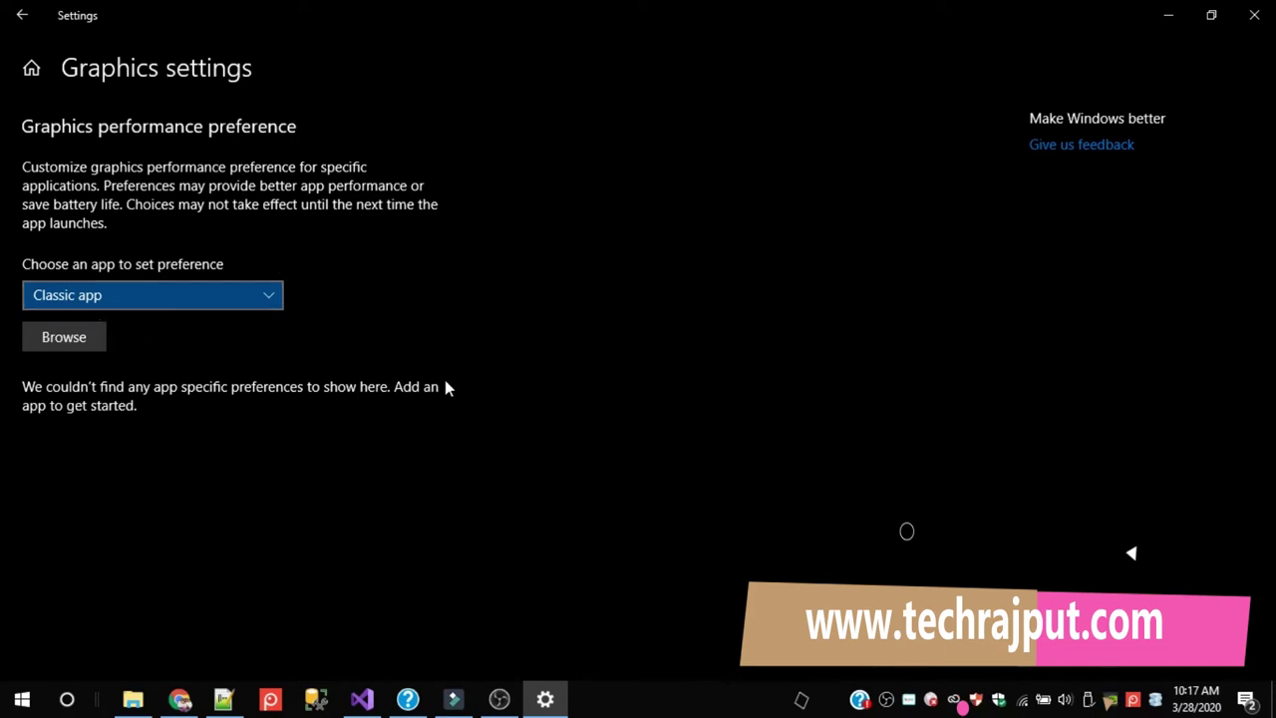
Add the obs64 application from the obs-studio\bin\64bit folder to the graphics performance preference list as a classic app.
click(57, 349)
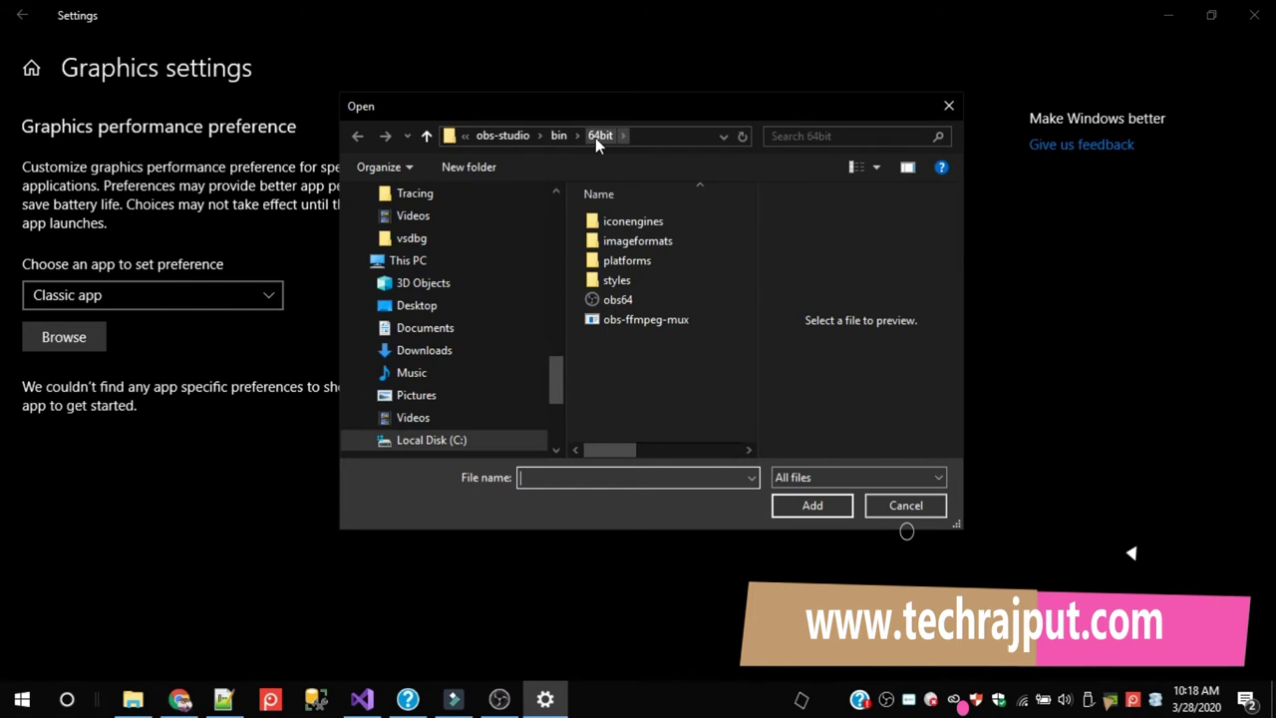
click(619, 299)
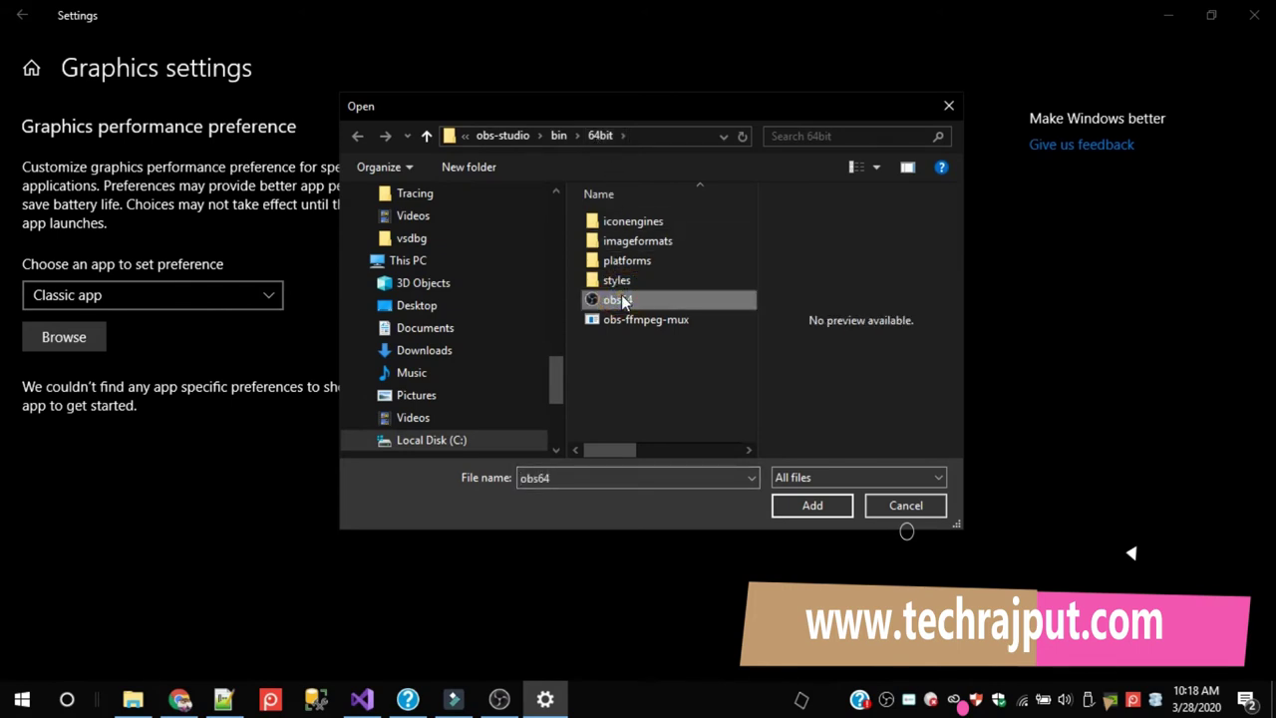
click(812, 505)
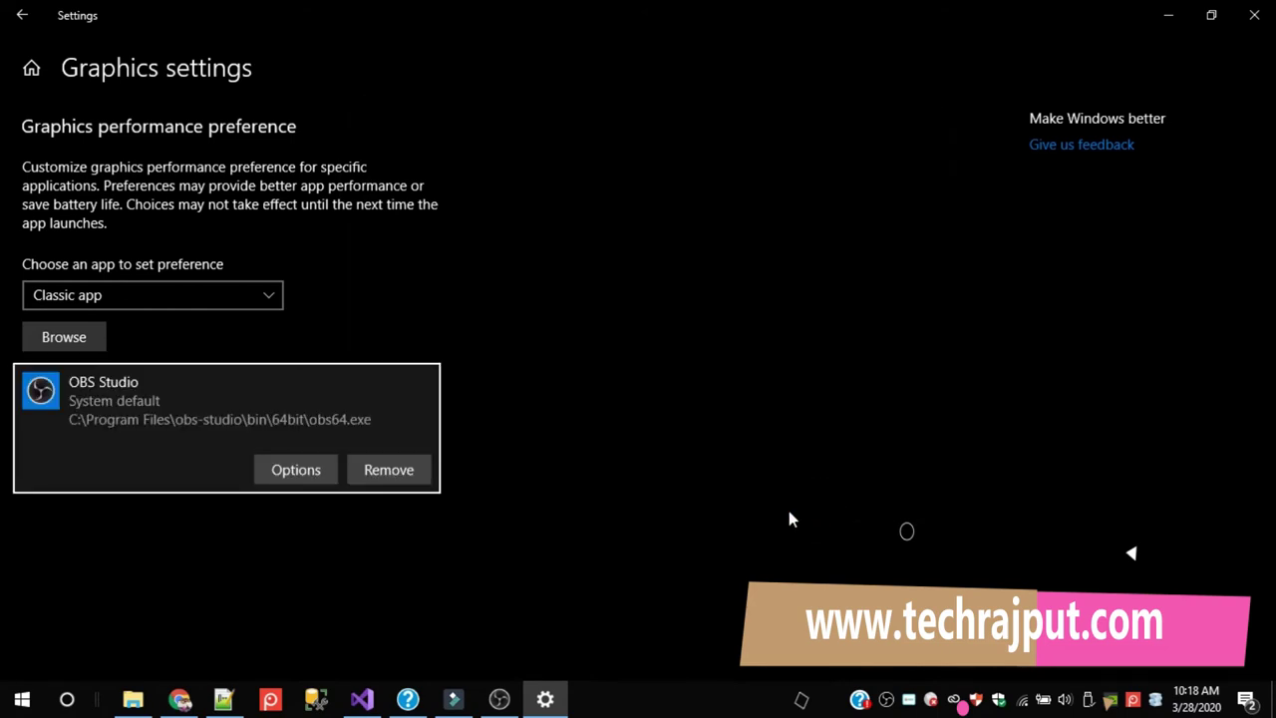
Set the graphics preference for OBS Studio to Power saving and save it.
click(502, 699)
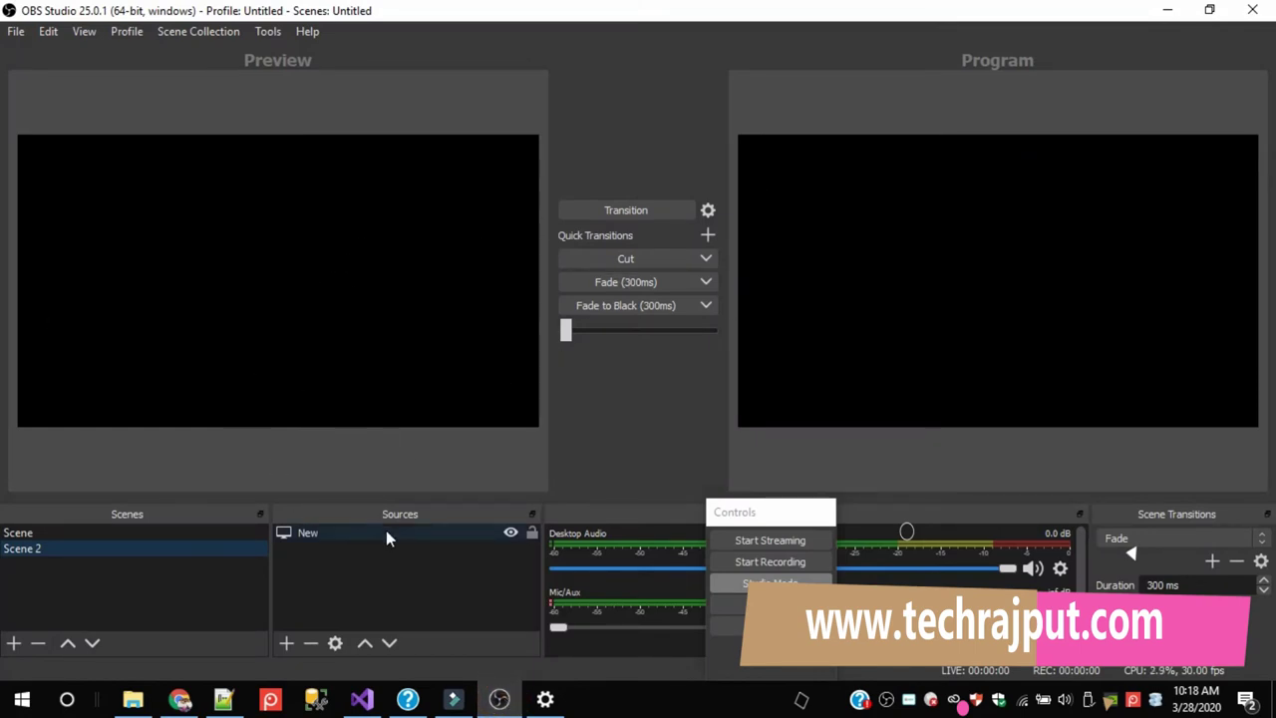
click(545, 699)
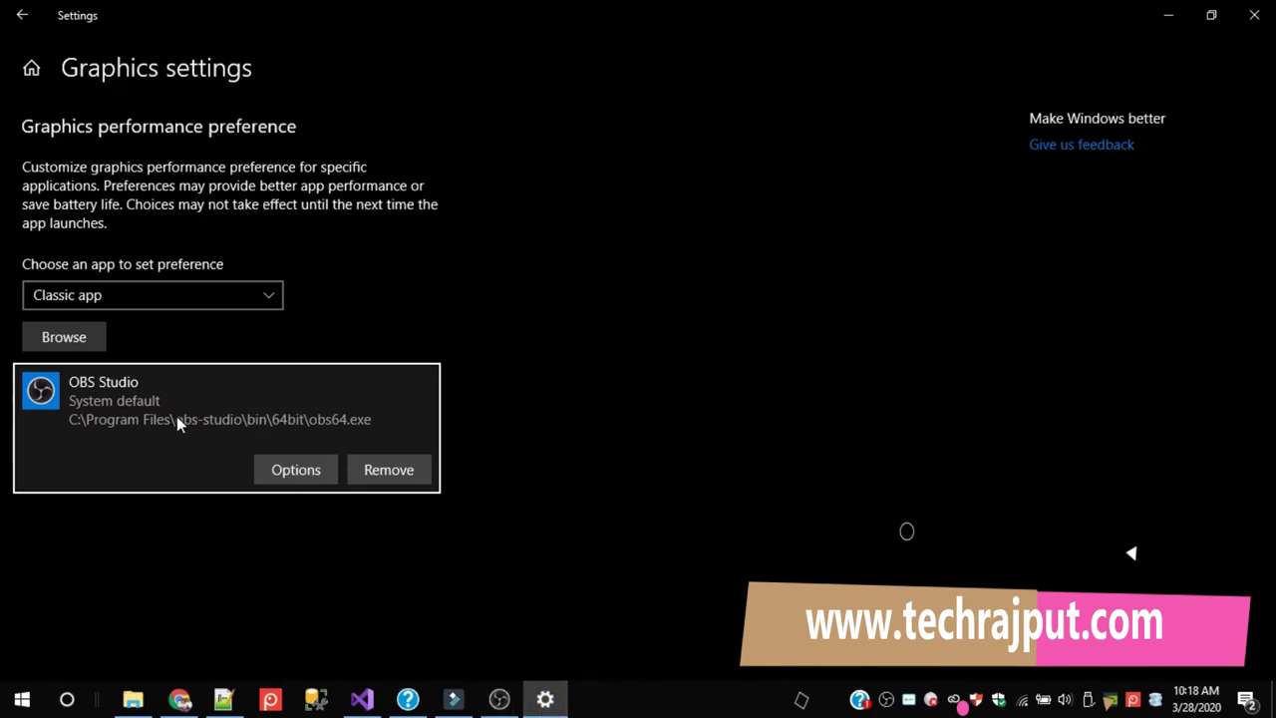
click(322, 469)
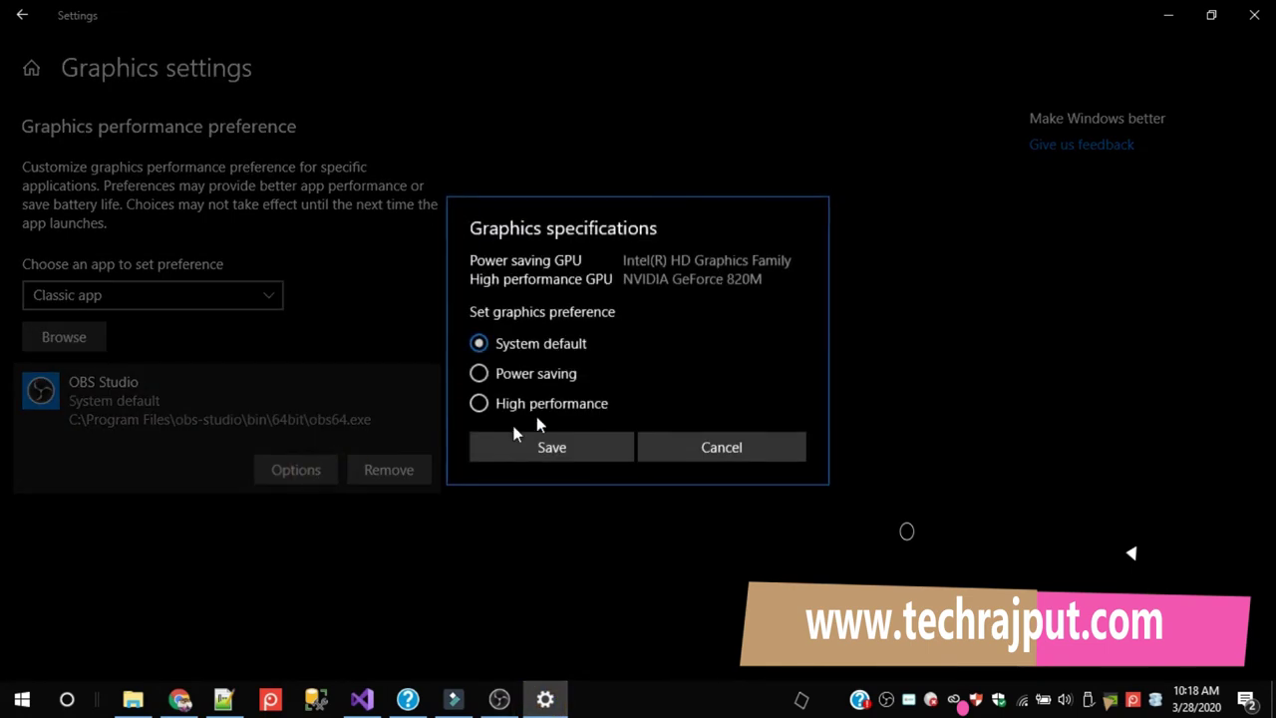
click(503, 377)
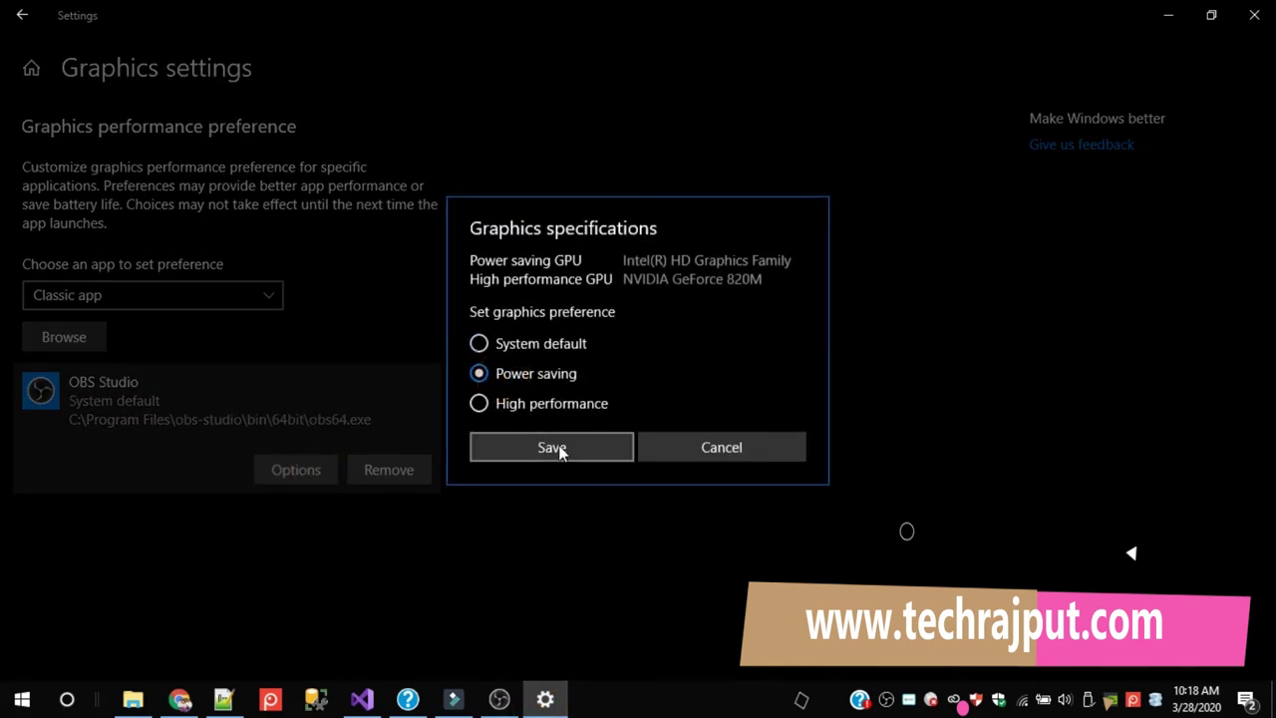
click(565, 455)
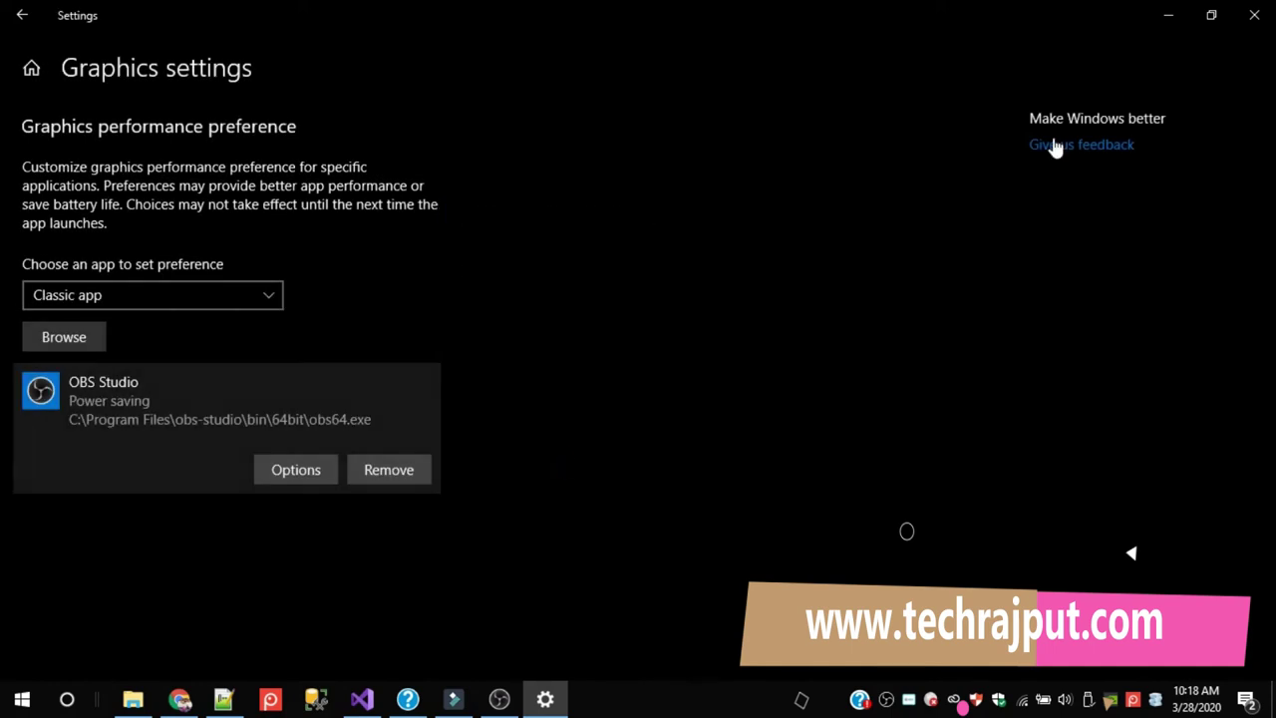
Close Windows Settings and restart OBS Studio from the desktop so the new graphics preference applies.
click(1254, 14)
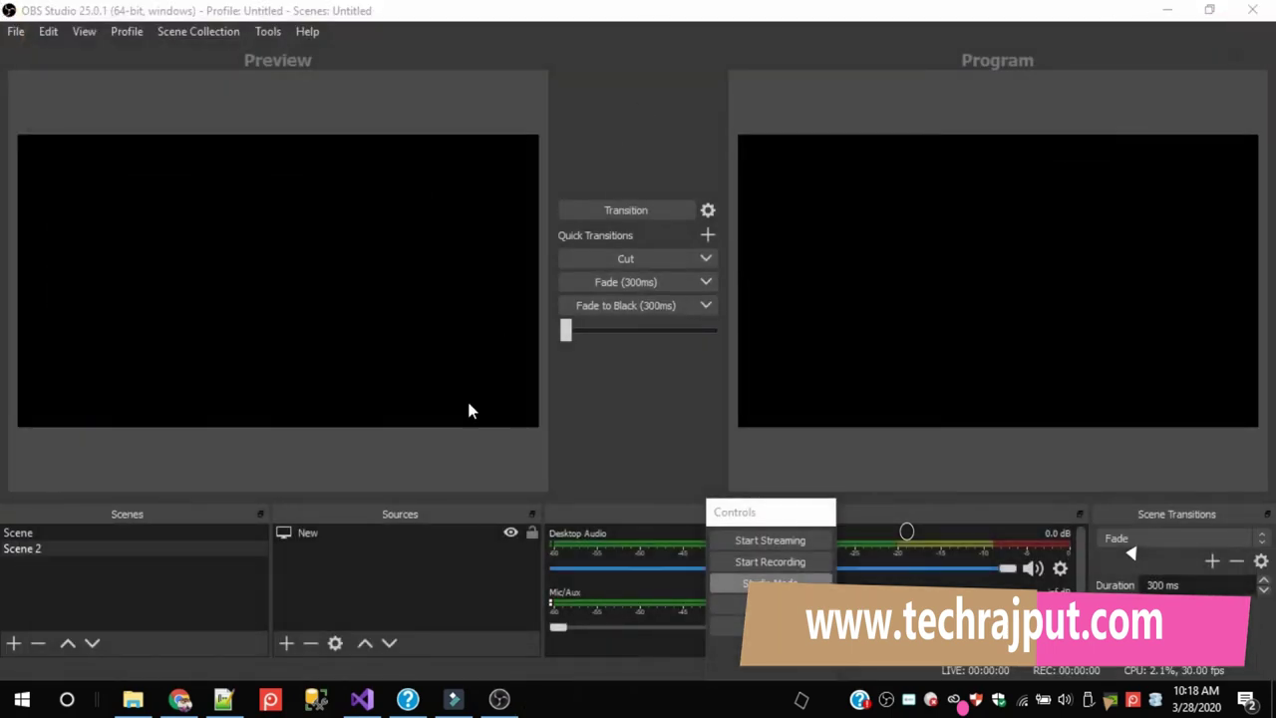
click(1258, 12)
click(821, 321)
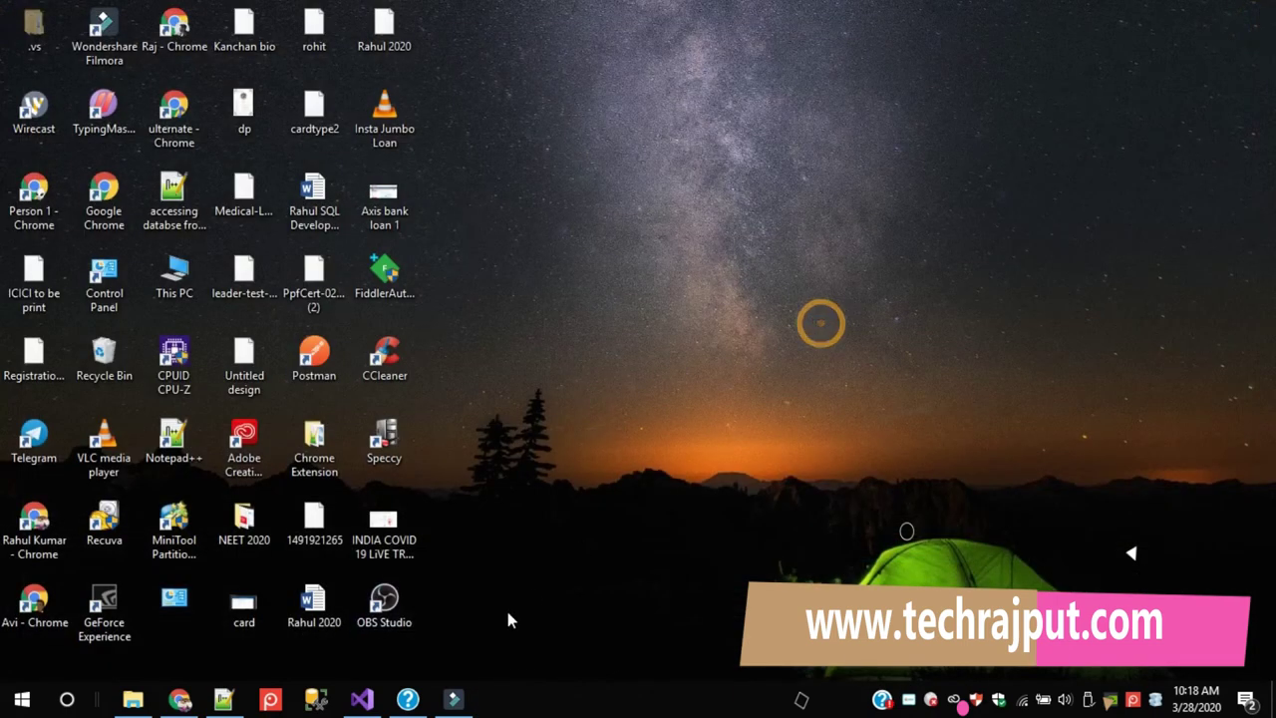
double_click(390, 610)
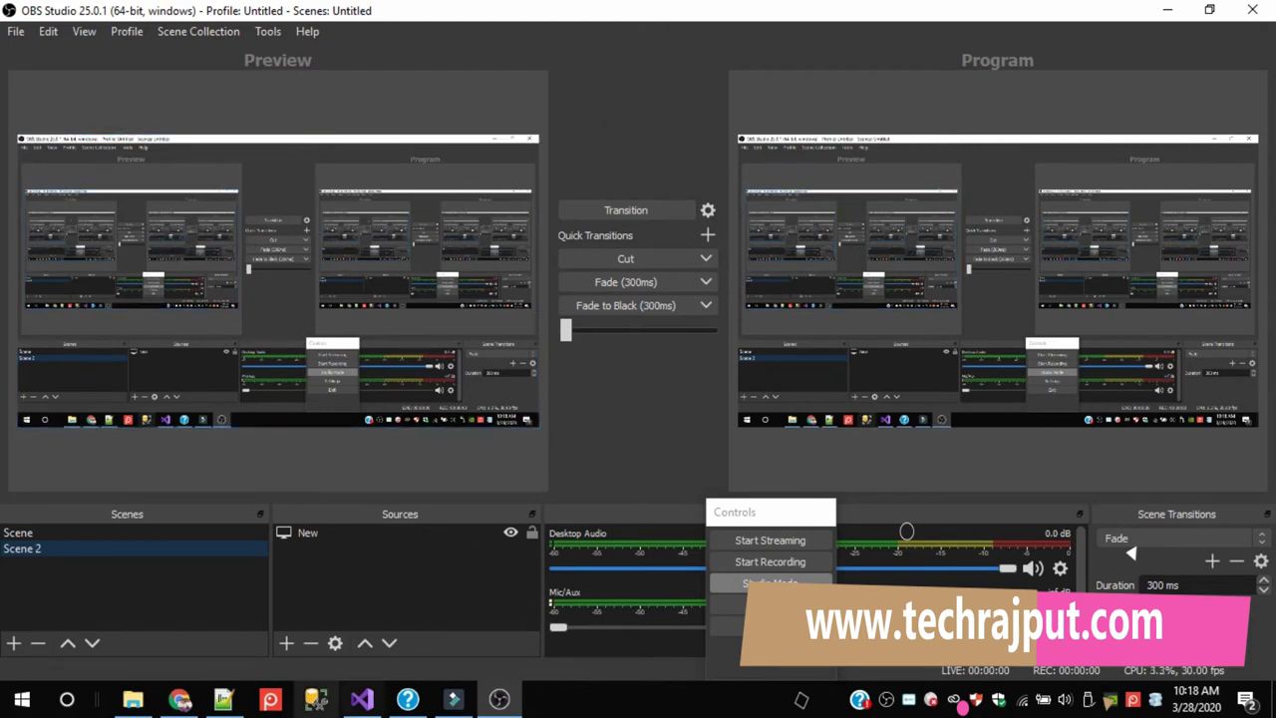
Start streaming in OBS Studio and switch to the YouTube Studio live streaming dashboard in Chrome.
click(180, 699)
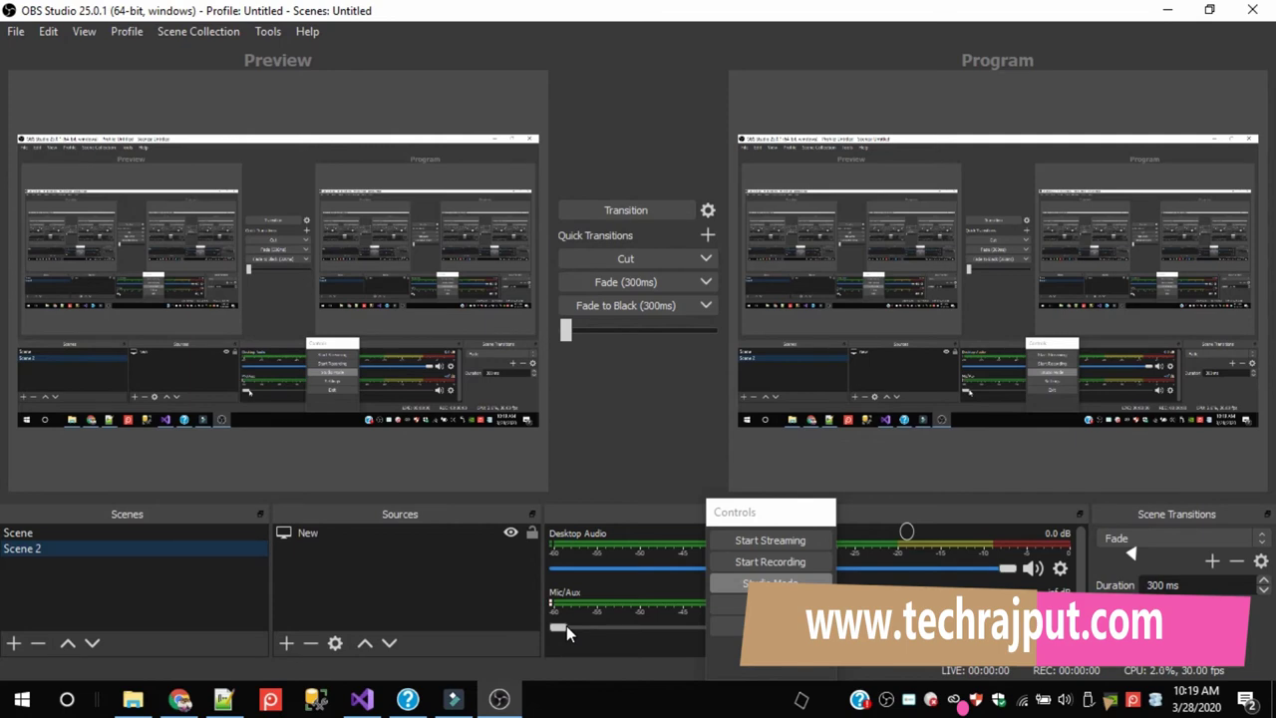
click(811, 548)
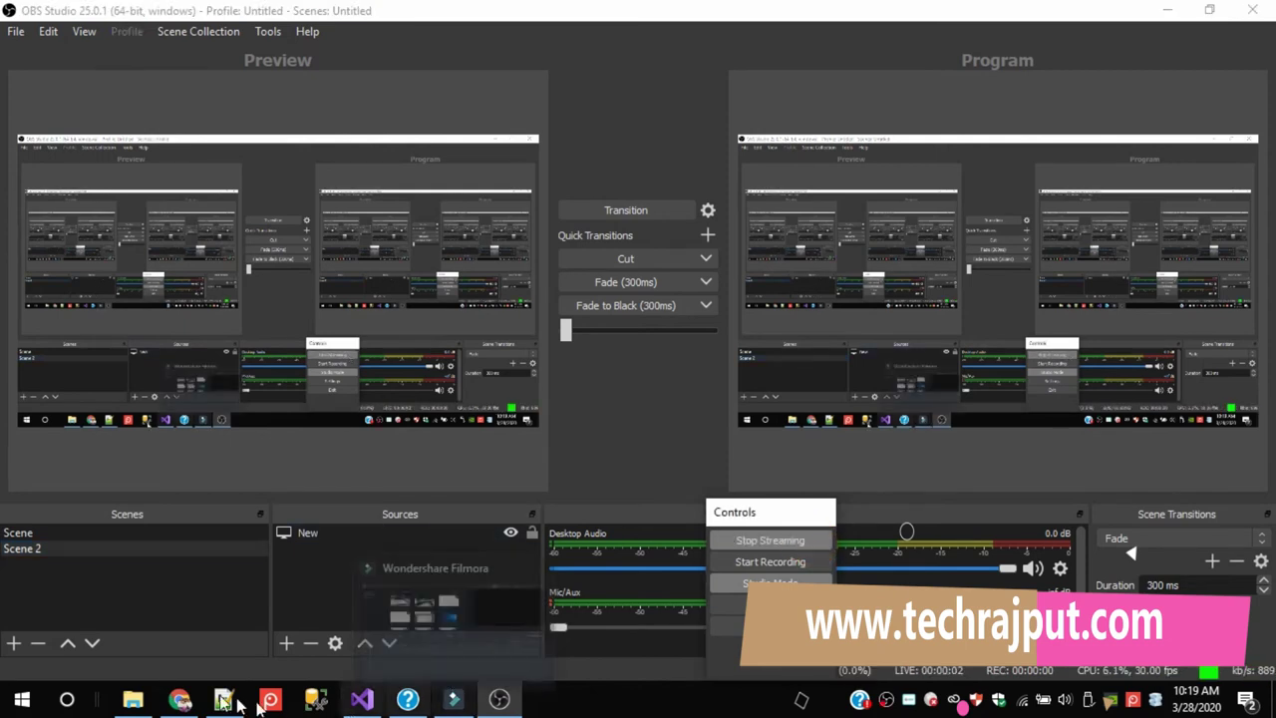
mouse_move(179, 700)
click(327, 583)
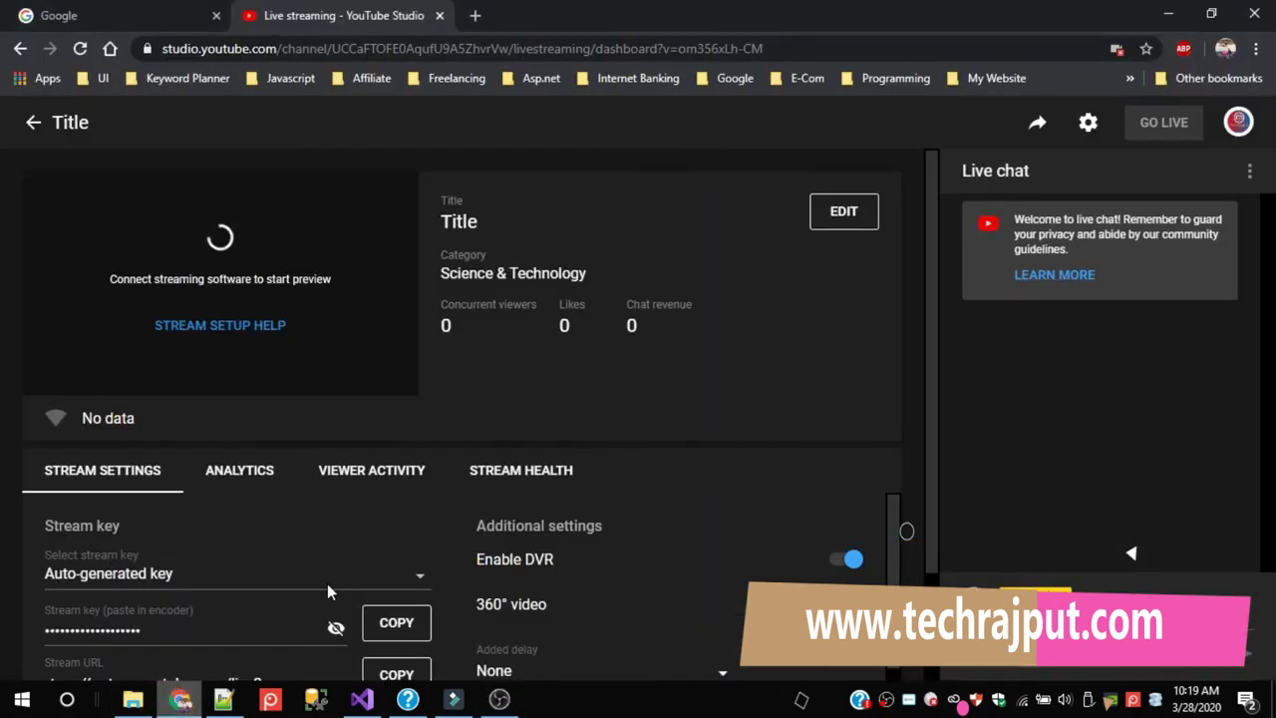